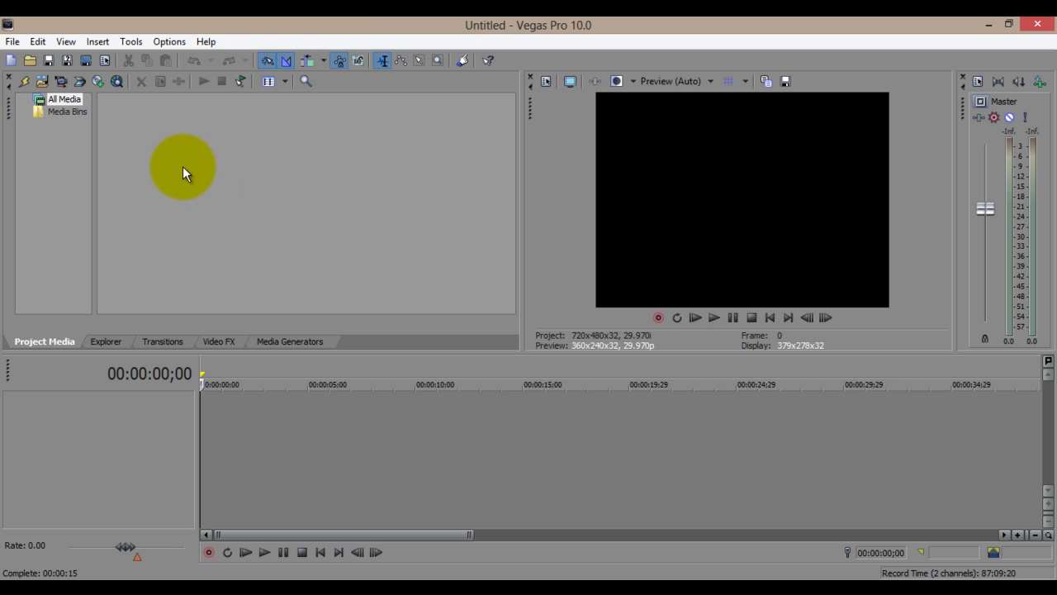
# Open Clips > English > Westlife and drag Westlife - My Love.mp4 into Vegas Project Media
pyautogui.click(18, 24)
pyautogui.click(507, 264)
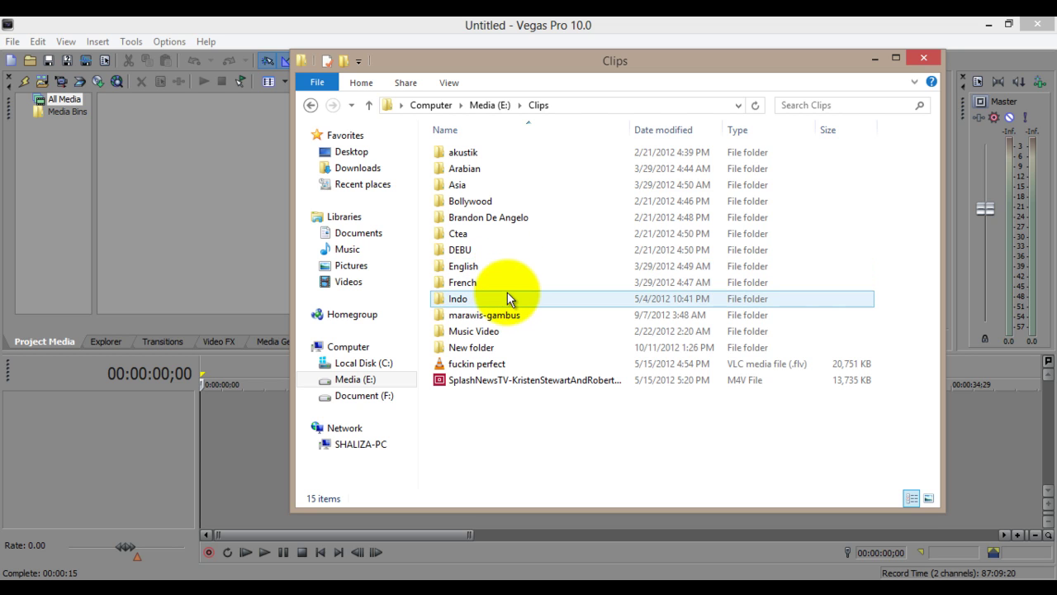
pyautogui.doubleClick(484, 272)
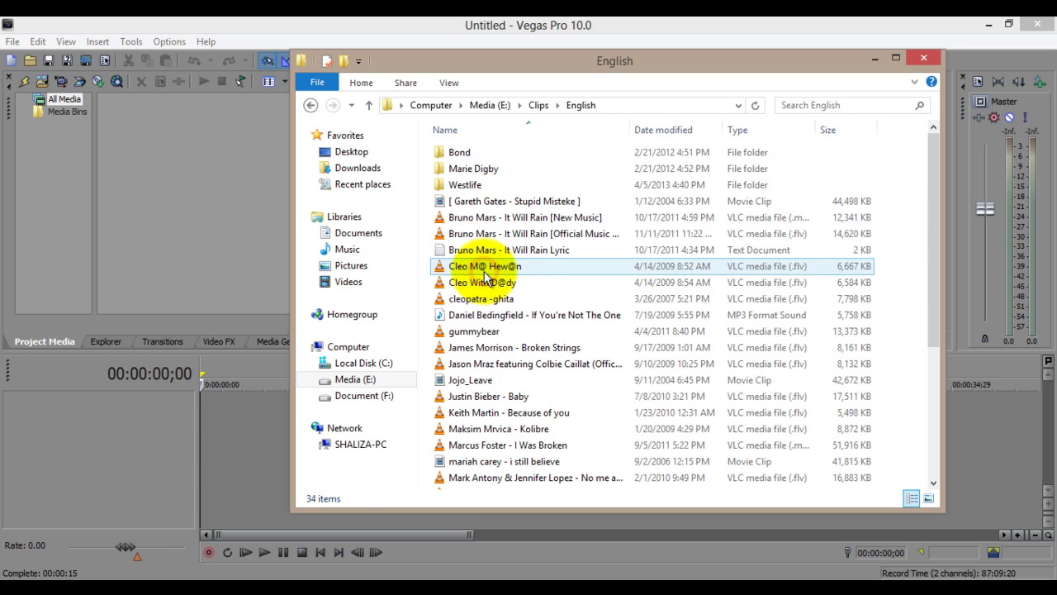
pyautogui.click(474, 188)
pyautogui.doubleClick(474, 187)
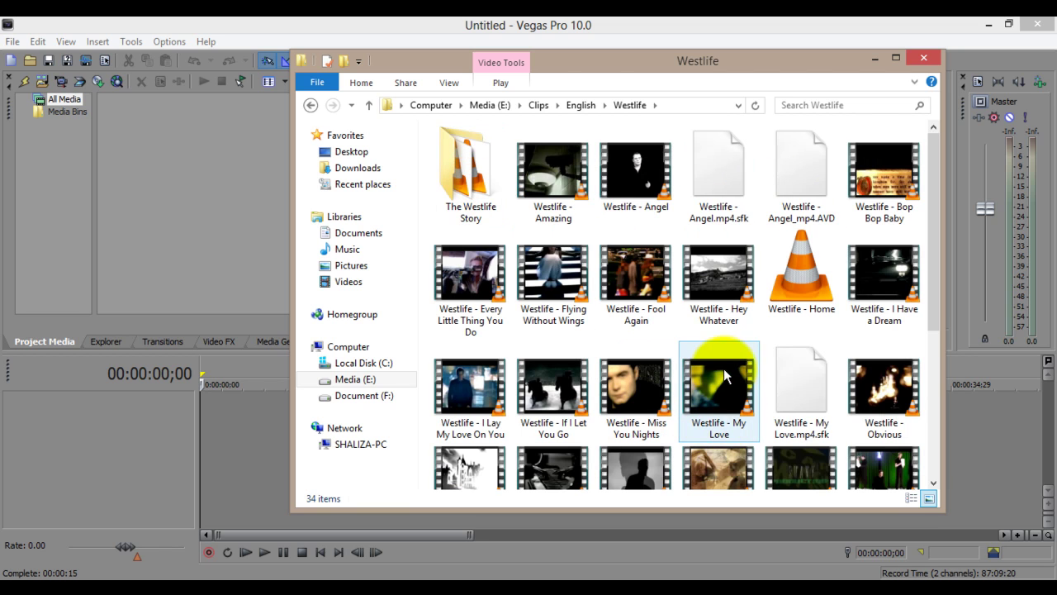
pyautogui.moveTo(724, 369); pyautogui.dragTo(188, 240)
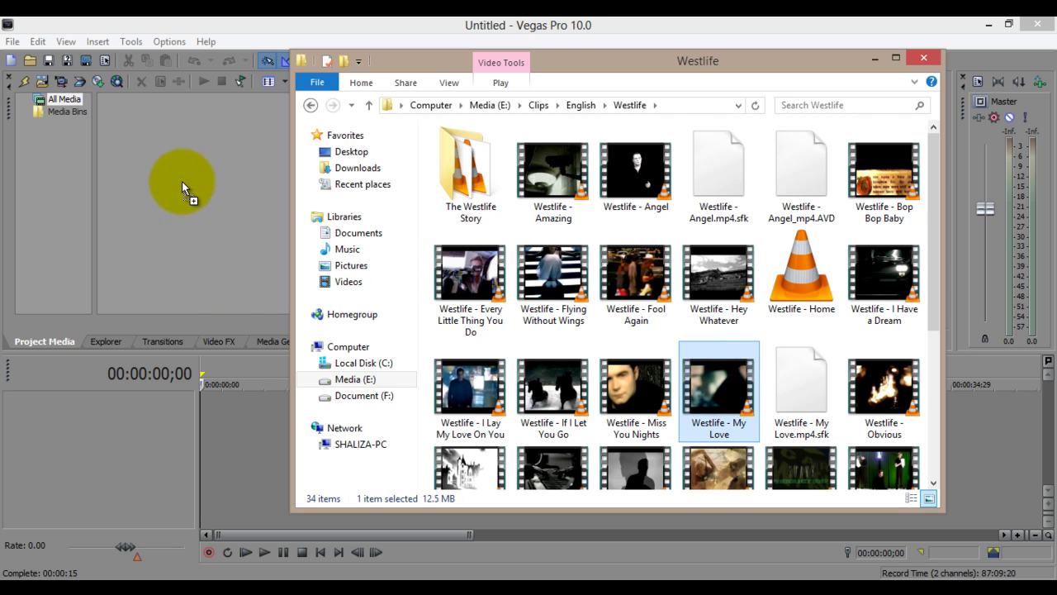
pyautogui.moveTo(159, 134); pyautogui.dragTo(154, 130)
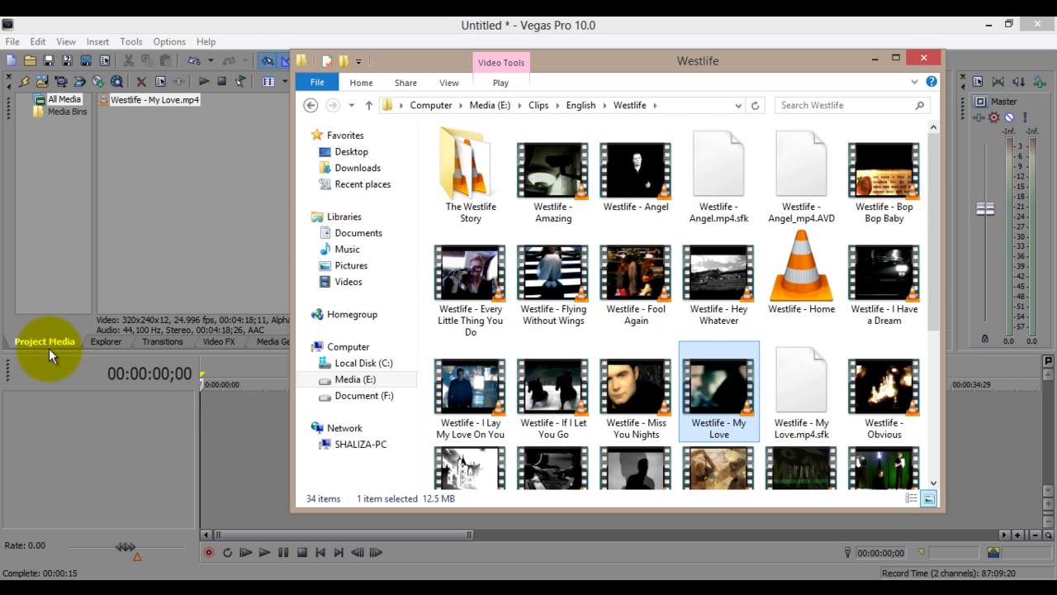
# Place Westlife - My Love on the timeline and skim through its first 20 seconds
pyautogui.click(873, 60)
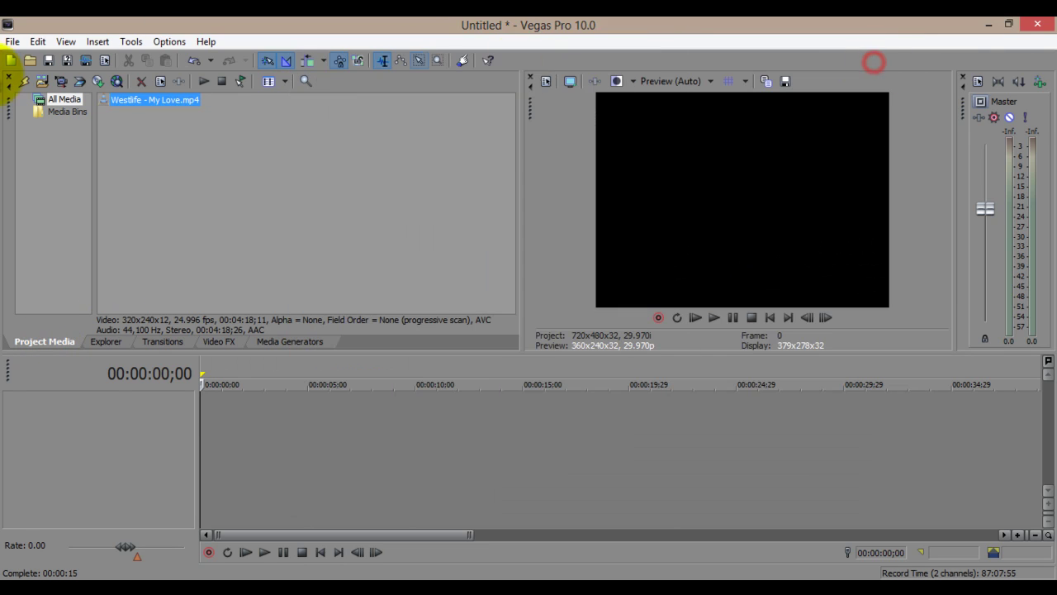
pyautogui.moveTo(141, 105); pyautogui.dragTo(209, 424)
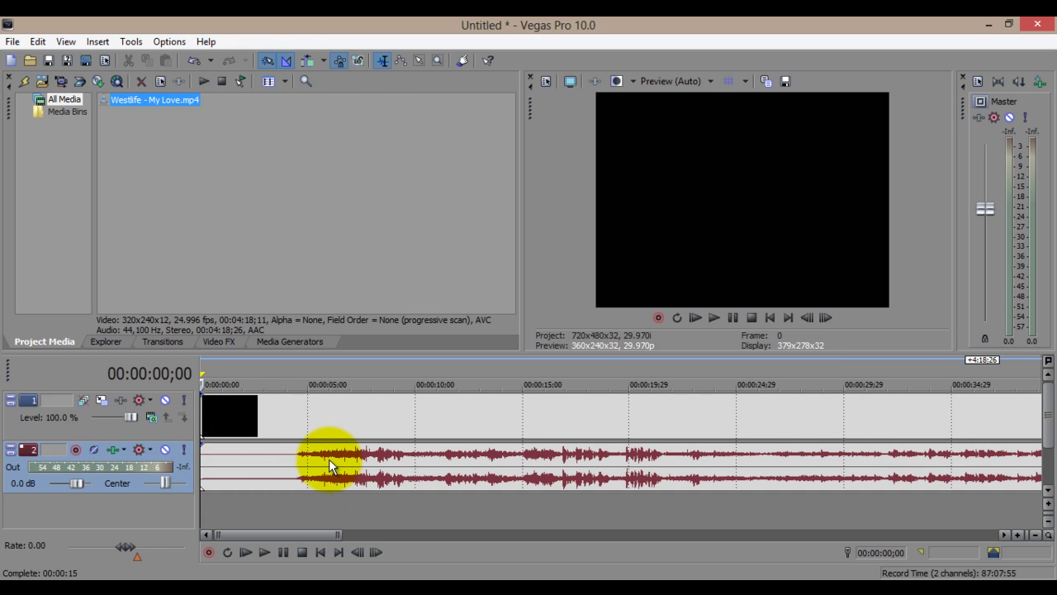
pyautogui.click(395, 368)
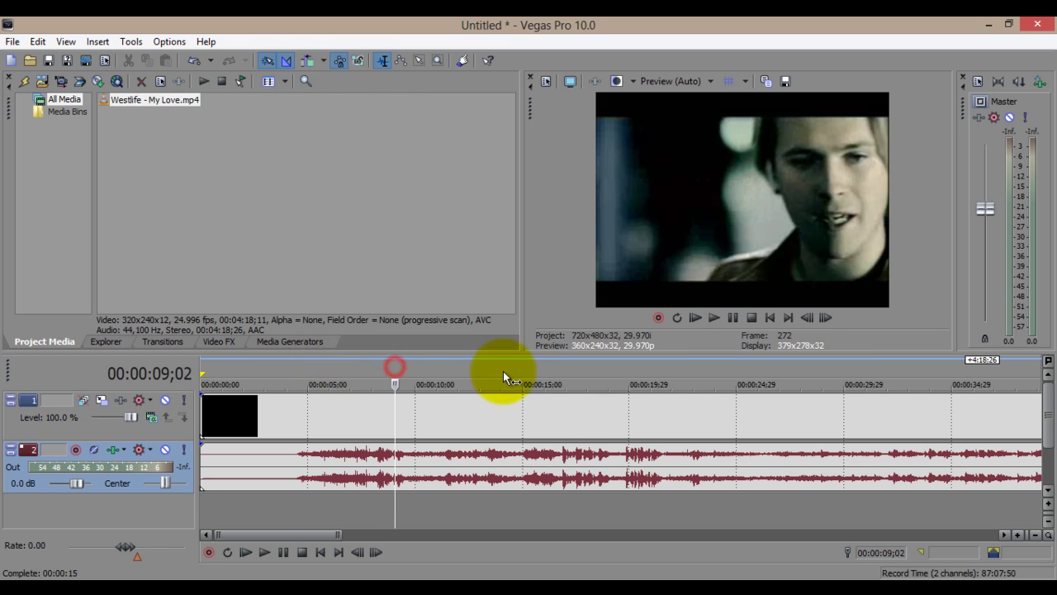
pyautogui.click(503, 372)
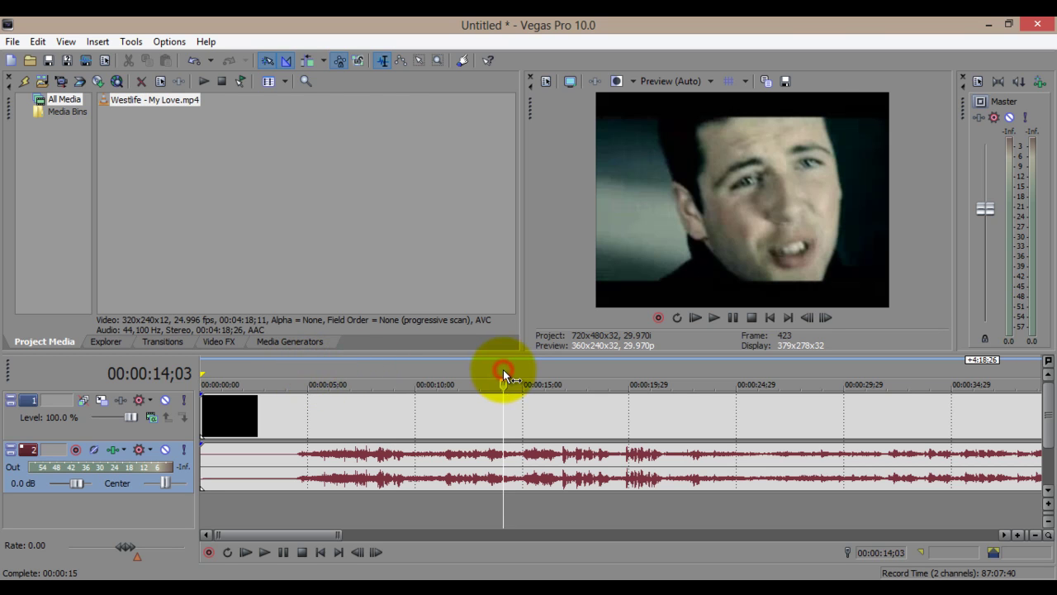
pyautogui.click(558, 372)
pyautogui.click(633, 369)
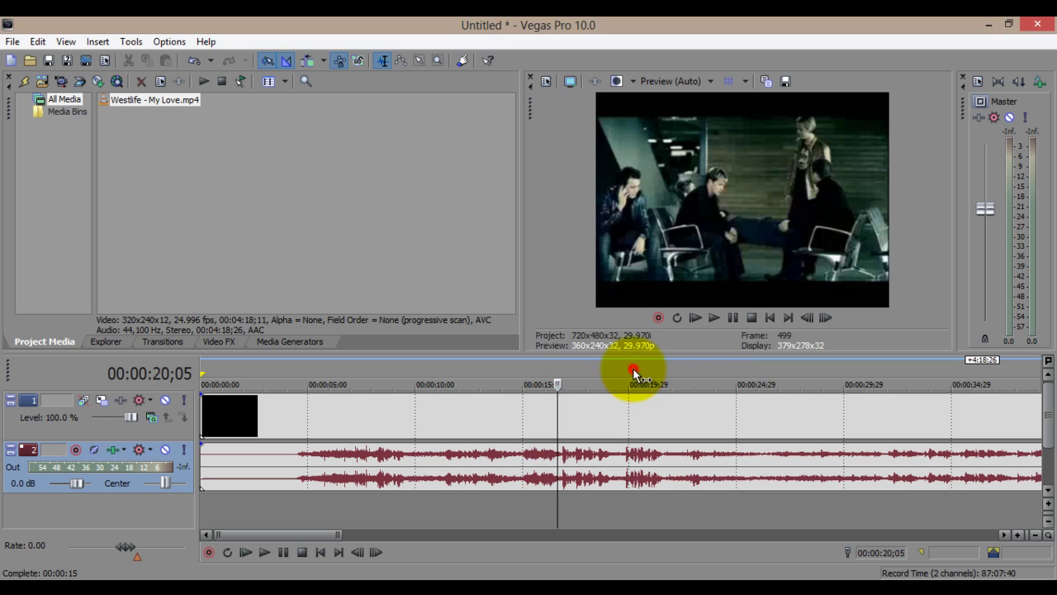
# Skim on to about 29 seconds, then play the clip and stop at 00:00:32;01
pyautogui.click(705, 369)
pyautogui.click(737, 370)
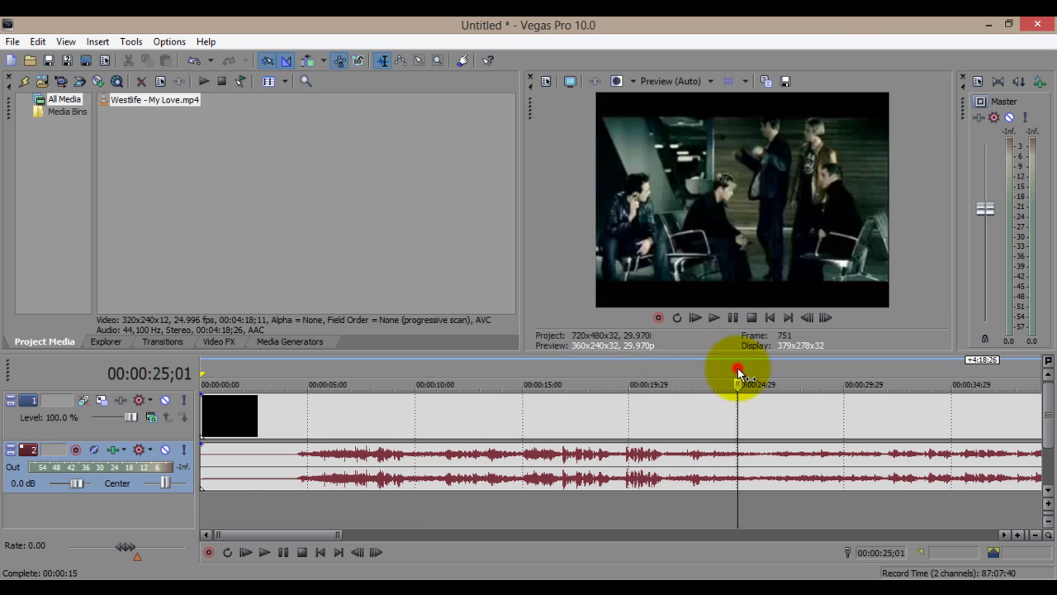
pyautogui.click(782, 370)
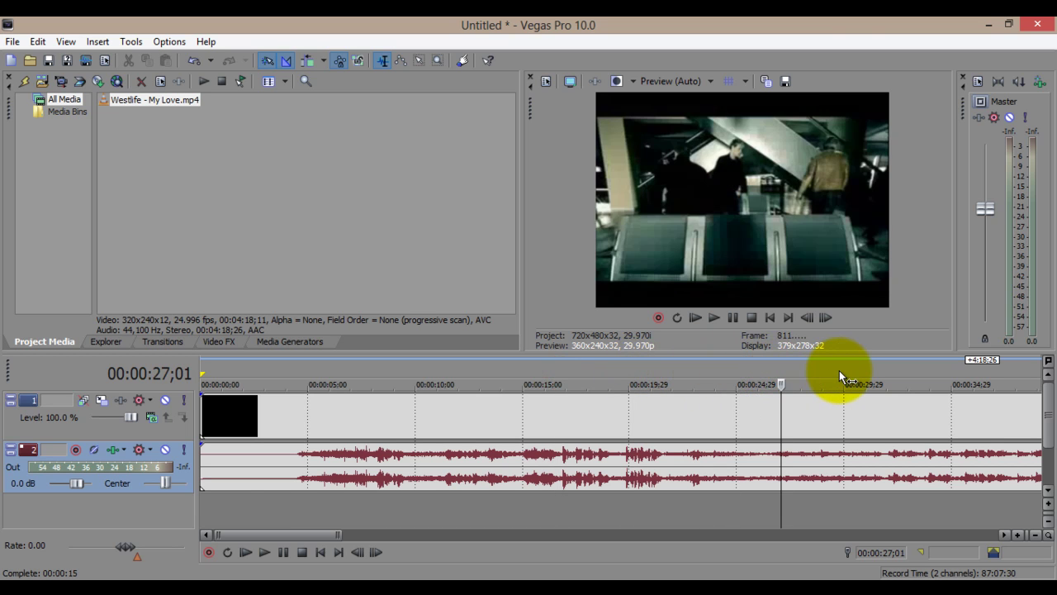
pyautogui.click(839, 372)
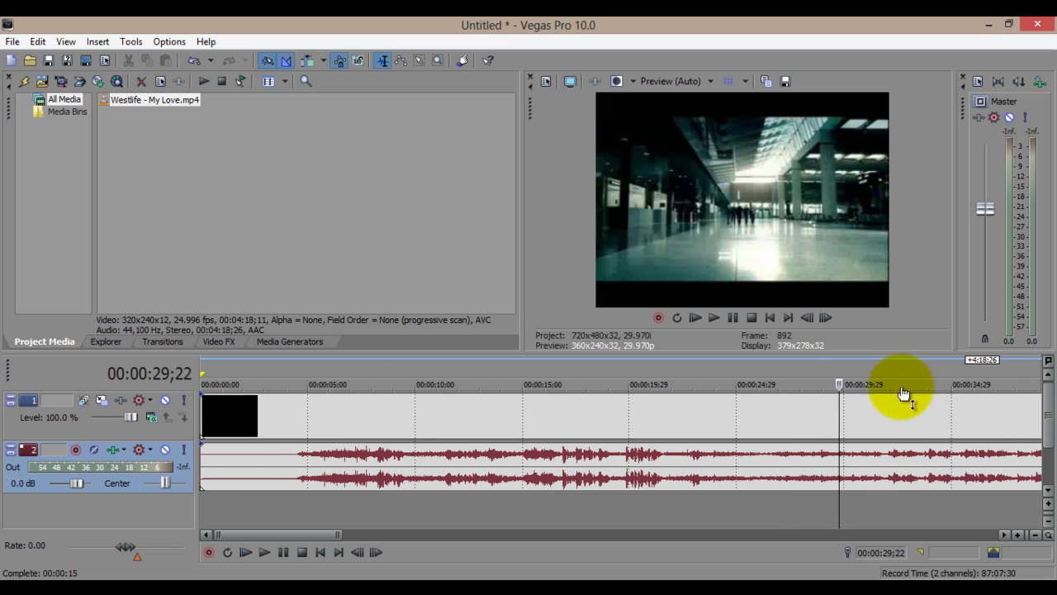
pyautogui.moveTo(308, 535); pyautogui.dragTo(379, 535)
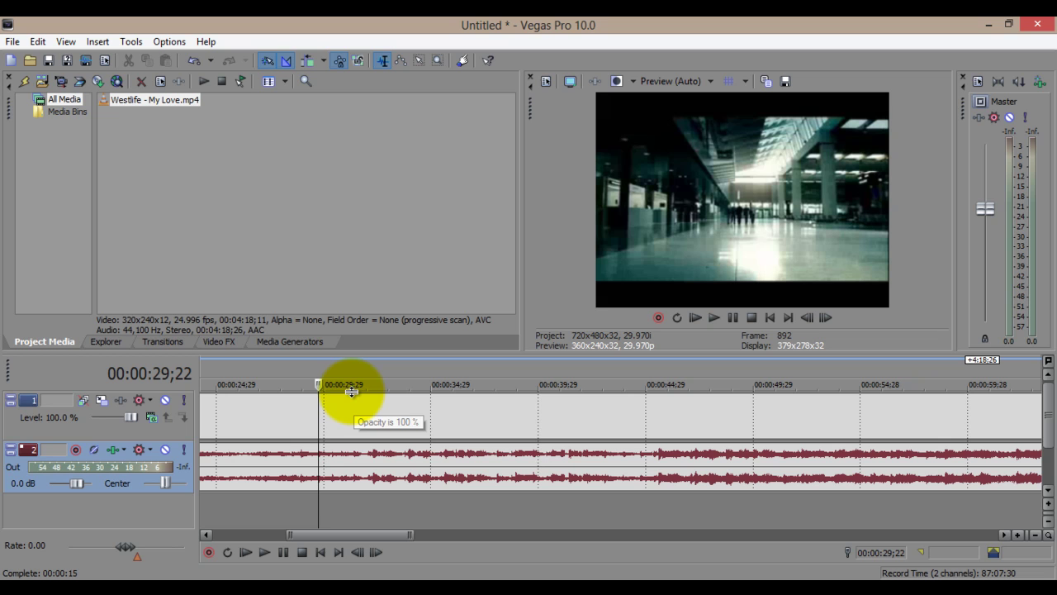
pyautogui.click(713, 319)
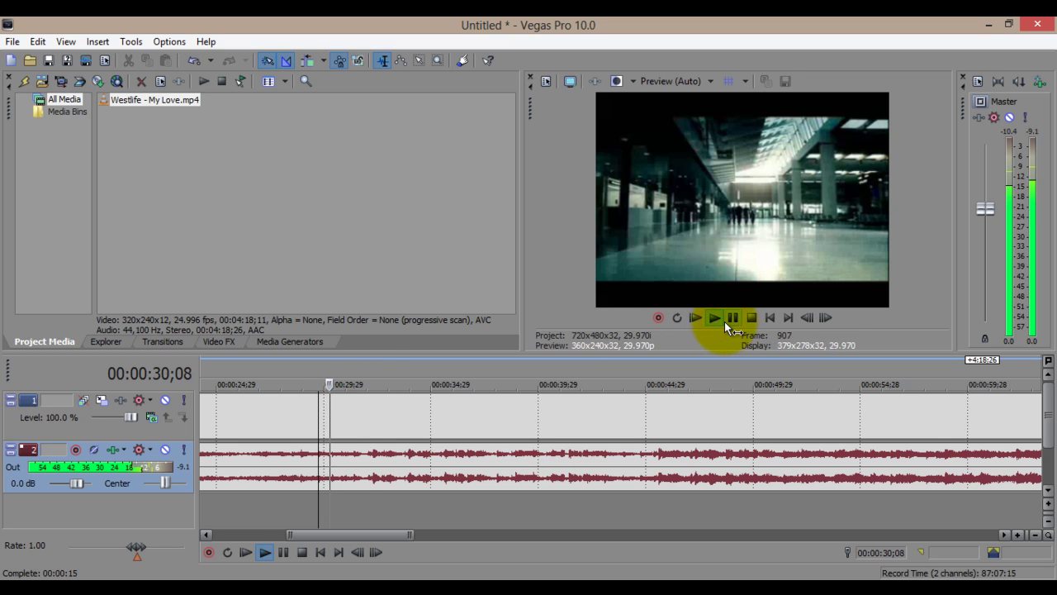
pyautogui.click(368, 378)
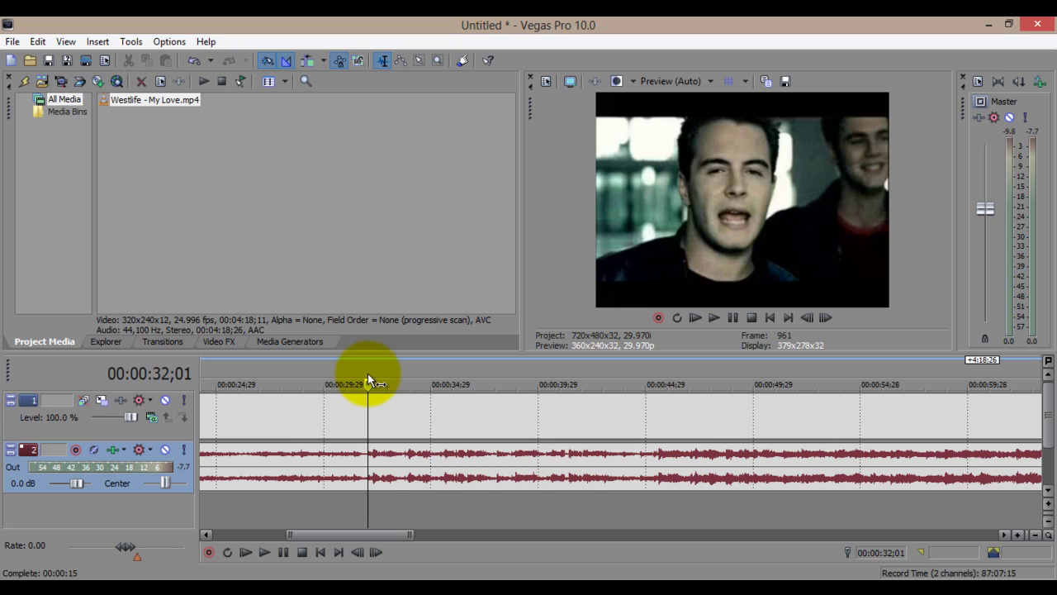
# Show the Media Generators Text presets and drag Default Text toward the timeline
pyautogui.click(288, 341)
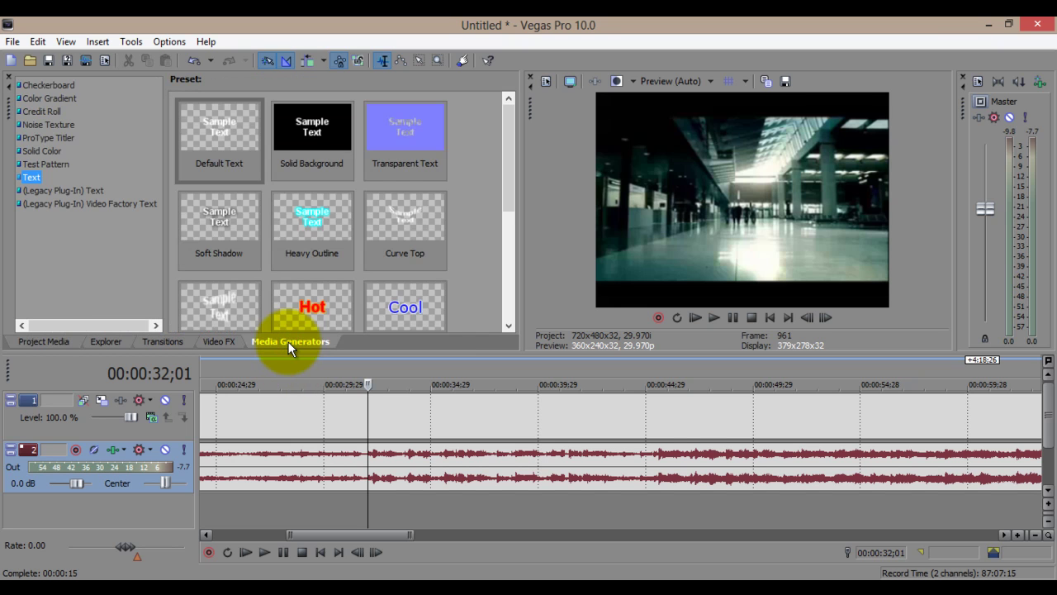
pyautogui.click(30, 178)
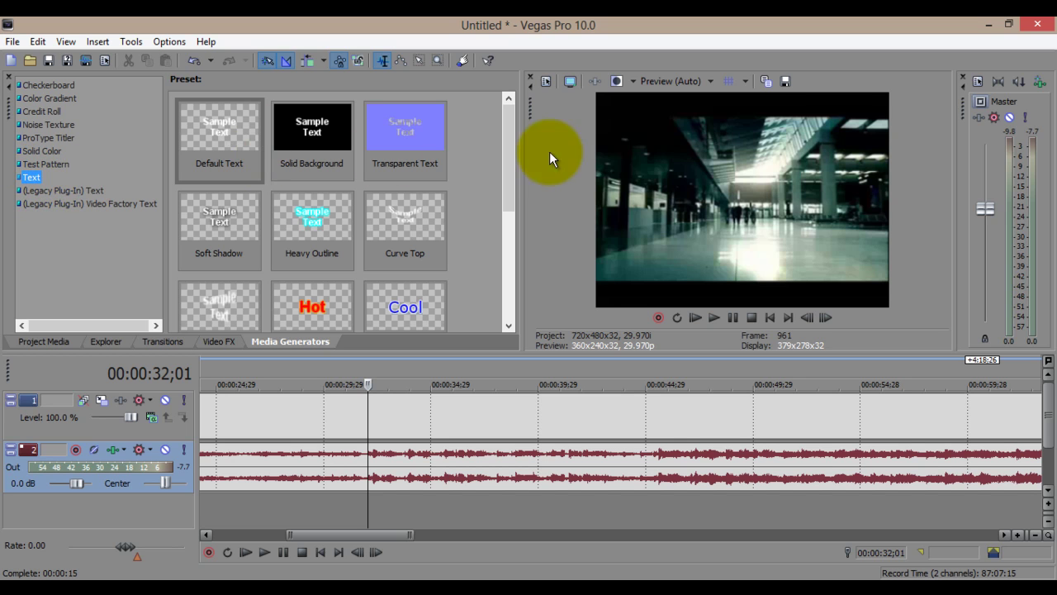
pyautogui.moveTo(510, 145)
pyautogui.mouseDown()
pyautogui.moveTo(511, 256)
pyautogui.moveTo(511, 143)
pyautogui.mouseUp()
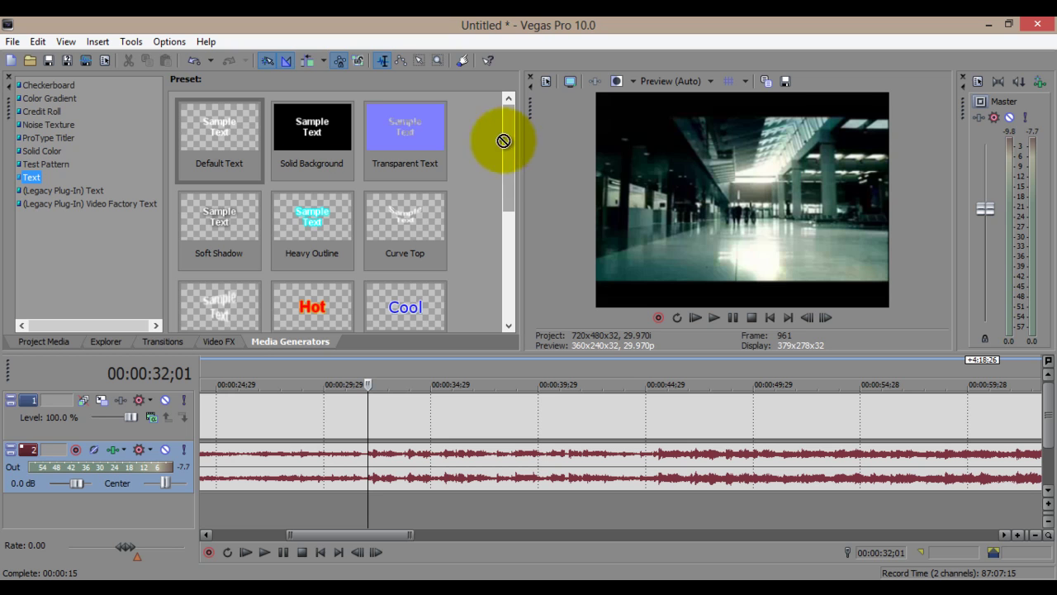
pyautogui.moveTo(216, 140); pyautogui.dragTo(420, 261)
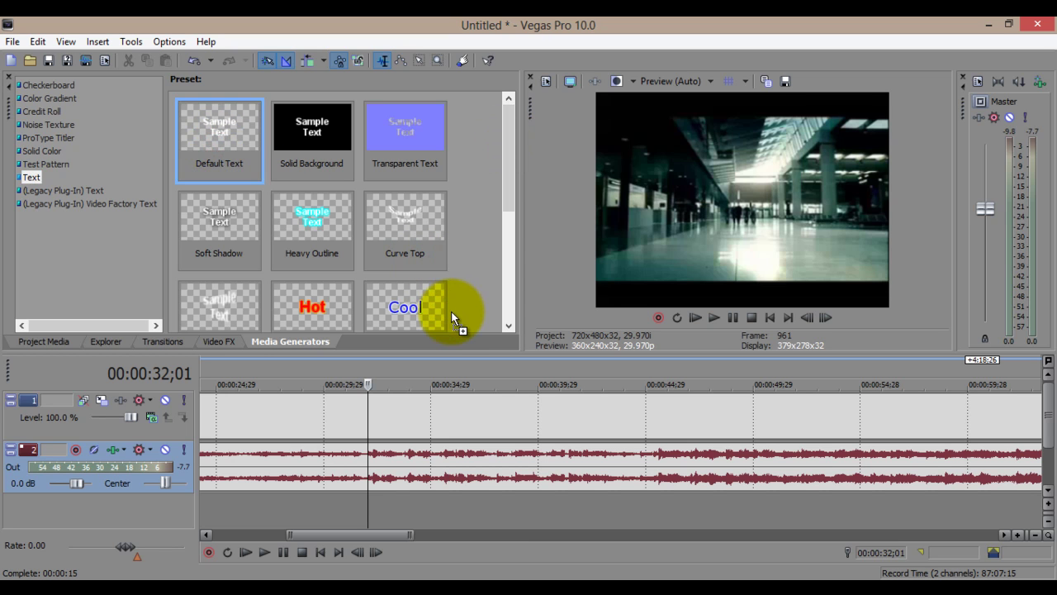
pyautogui.moveTo(451, 311); pyautogui.dragTo(378, 499)
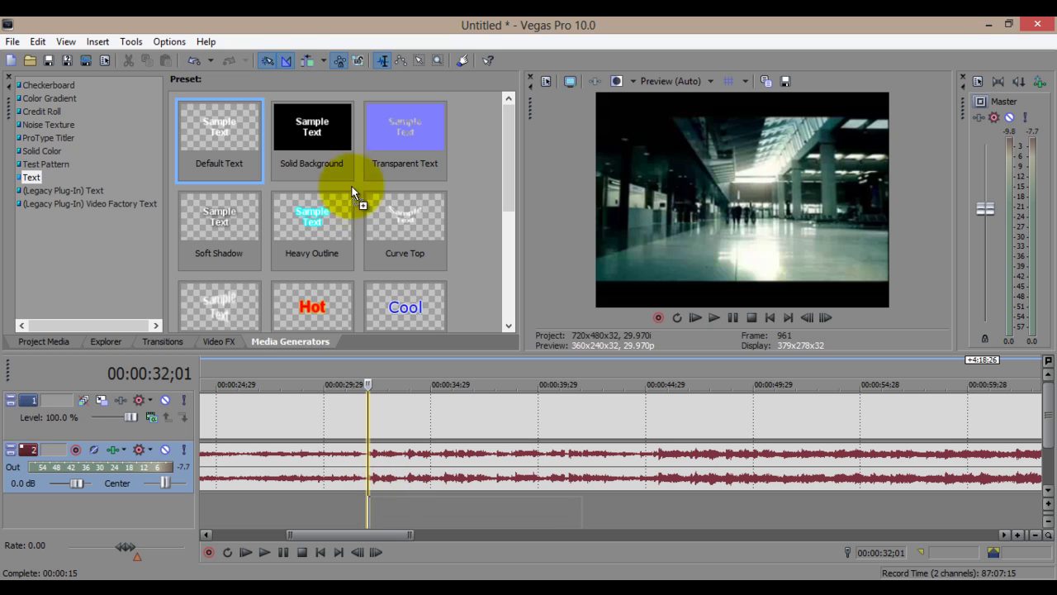
# Add Default Text at the playhead and replace its text with 'An empty street, an empty house'
pyautogui.moveTo(375, 388); pyautogui.dragTo(373, 499)
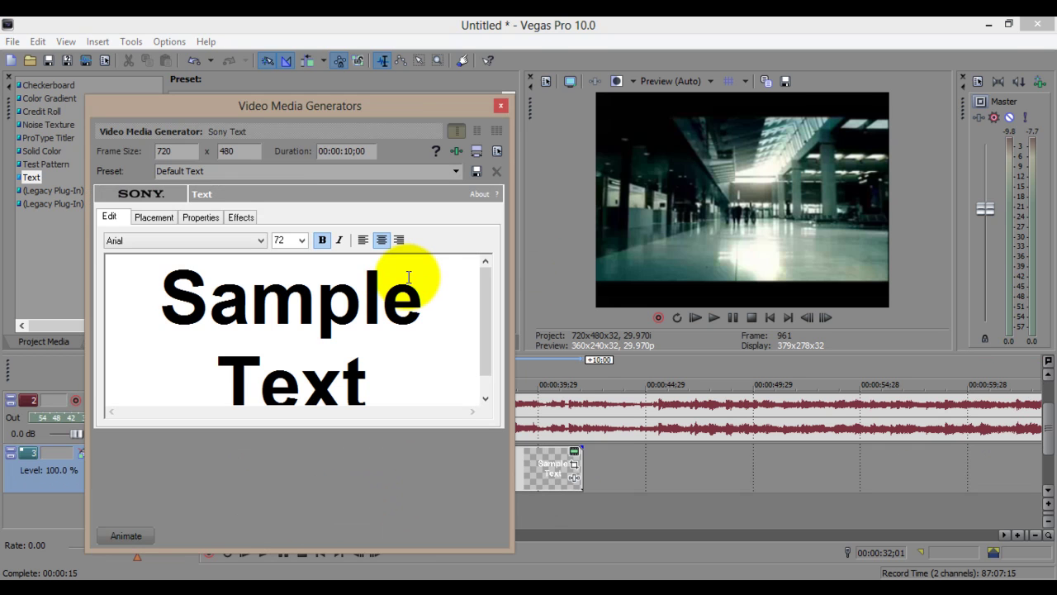
pyautogui.hotkey('ctrl', 'a')
pyautogui.write('Tex')
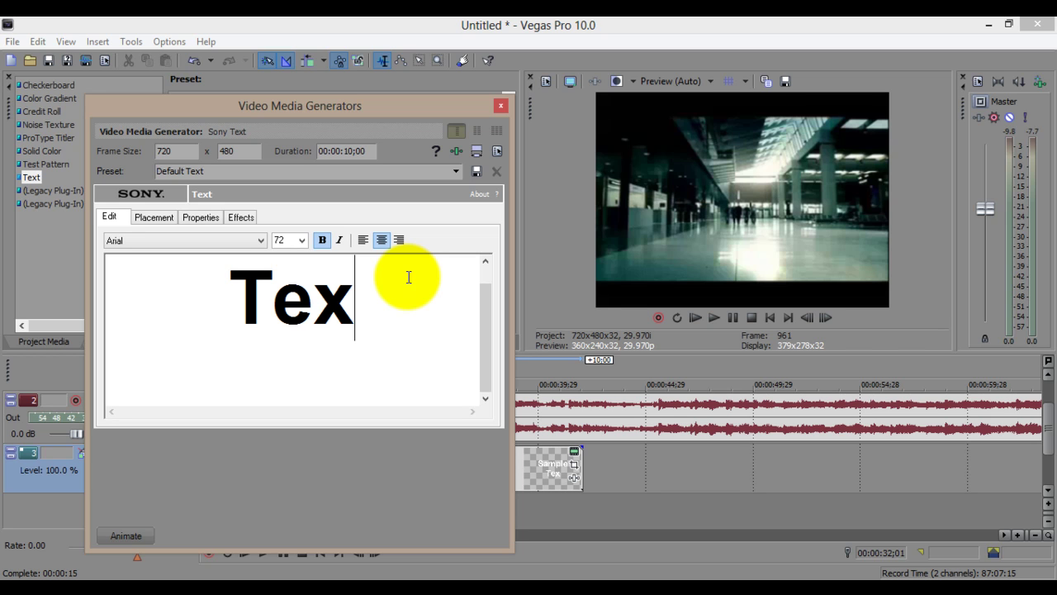
pyautogui.press('BackSpace')
pyautogui.press('BackSpace')
pyautogui.press('BackSpace')
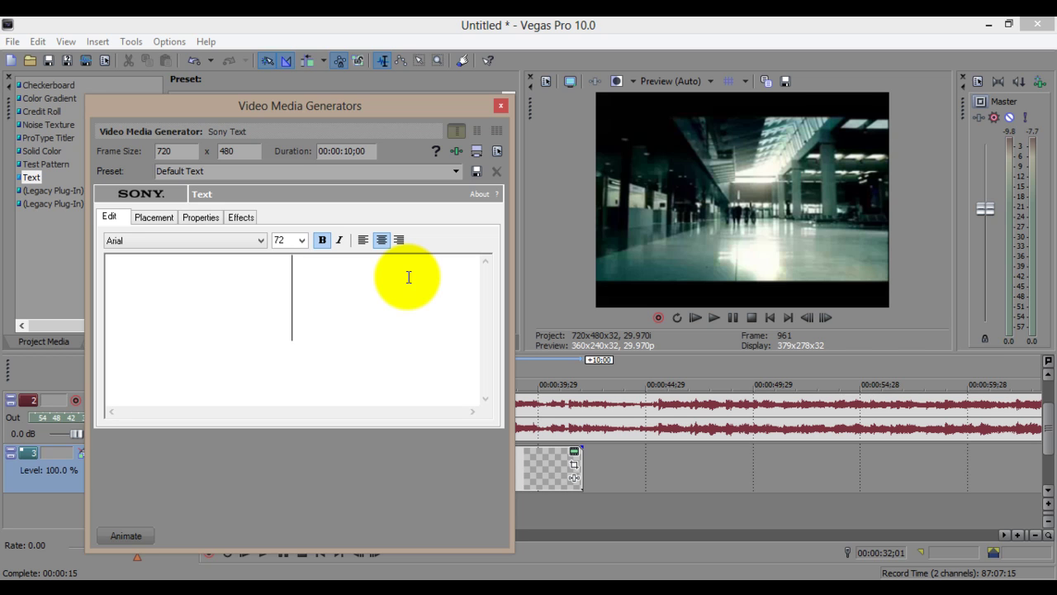
pyautogui.write('An')
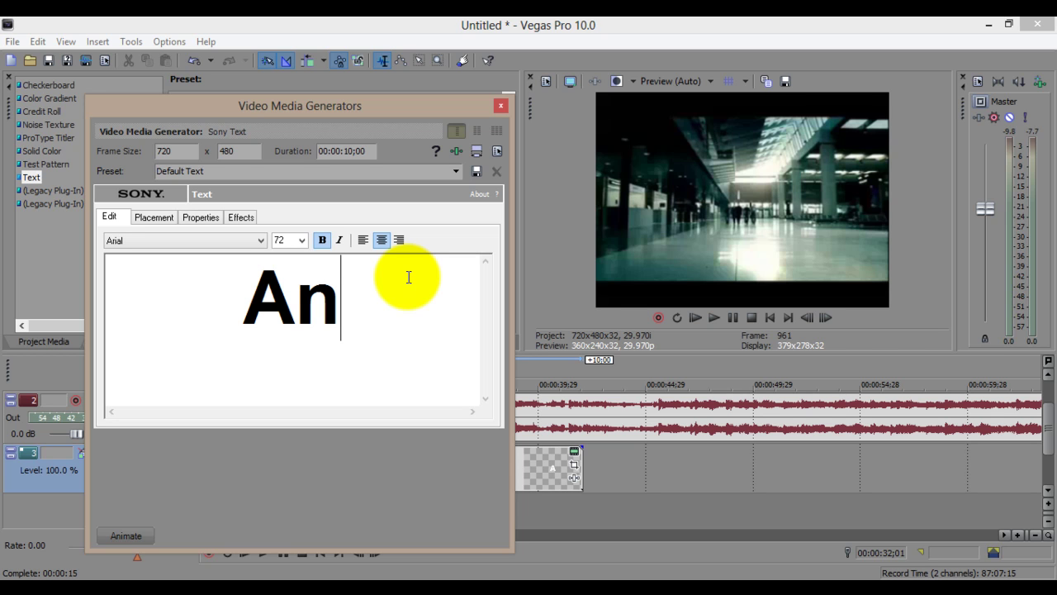
pyautogui.write(' empty')
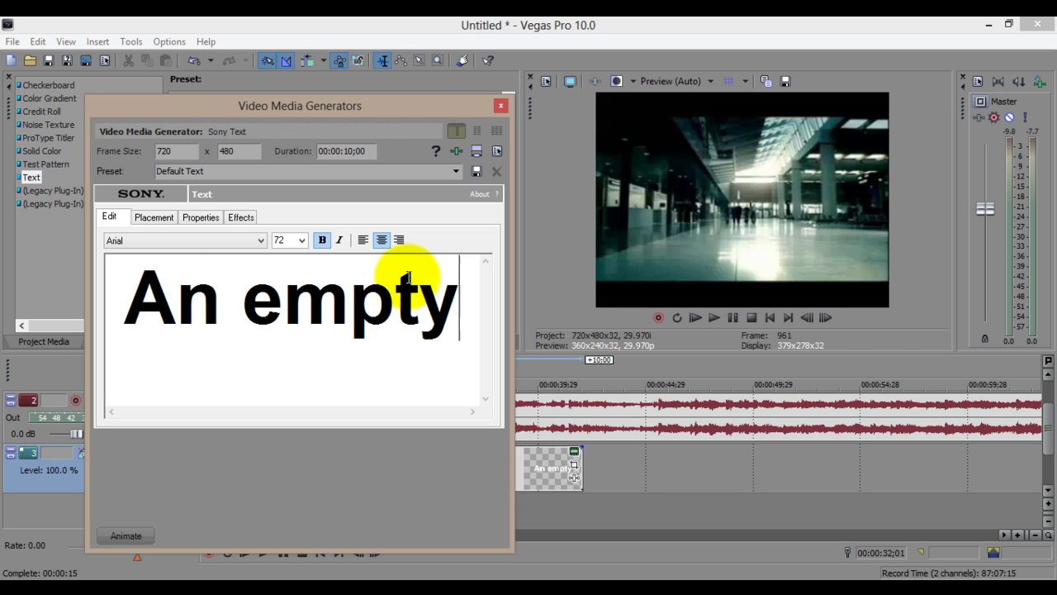
pyautogui.write(' street, a')
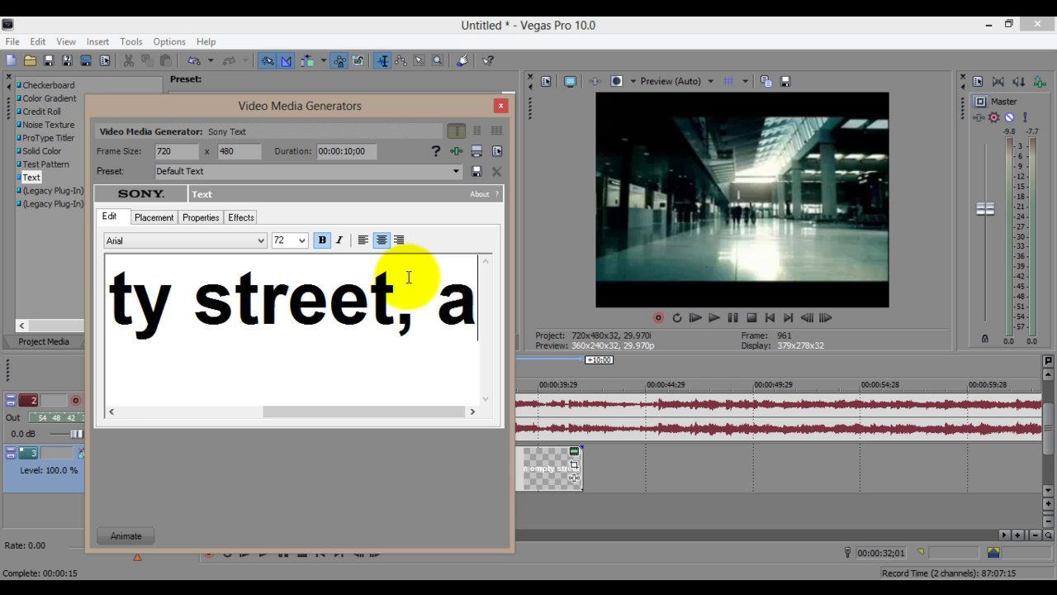
pyautogui.write('n empty hou')
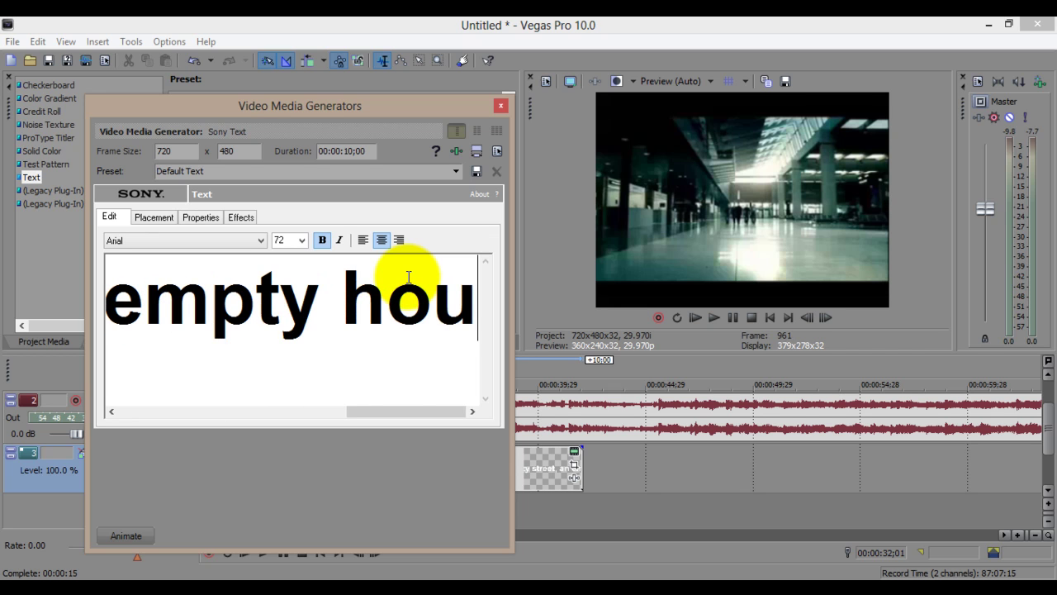
pyautogui.write('se')
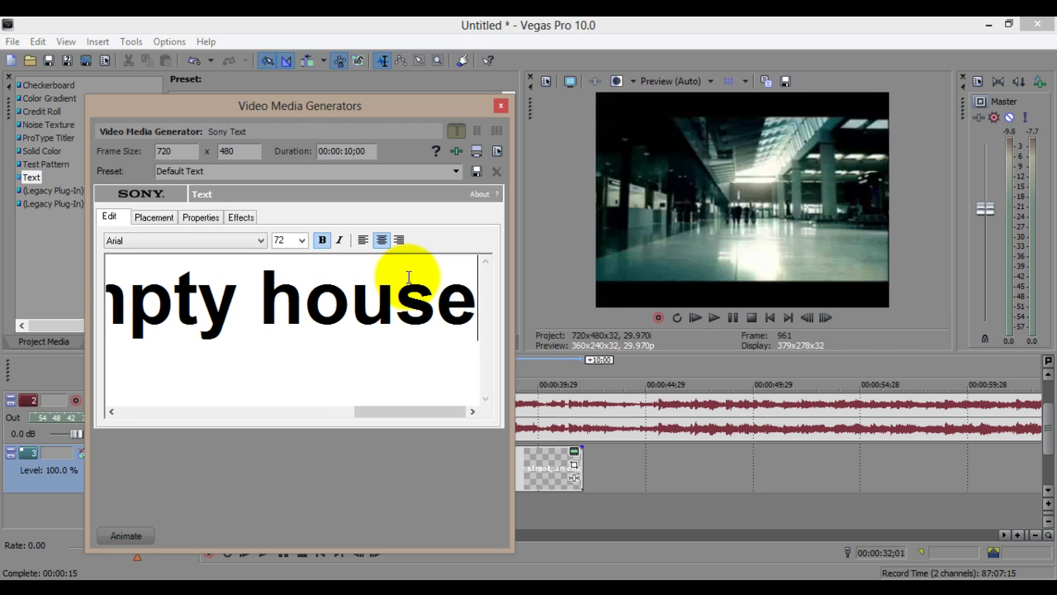
# Set the lyric to 18-point size, keeping the Arial font
pyautogui.click(301, 240)
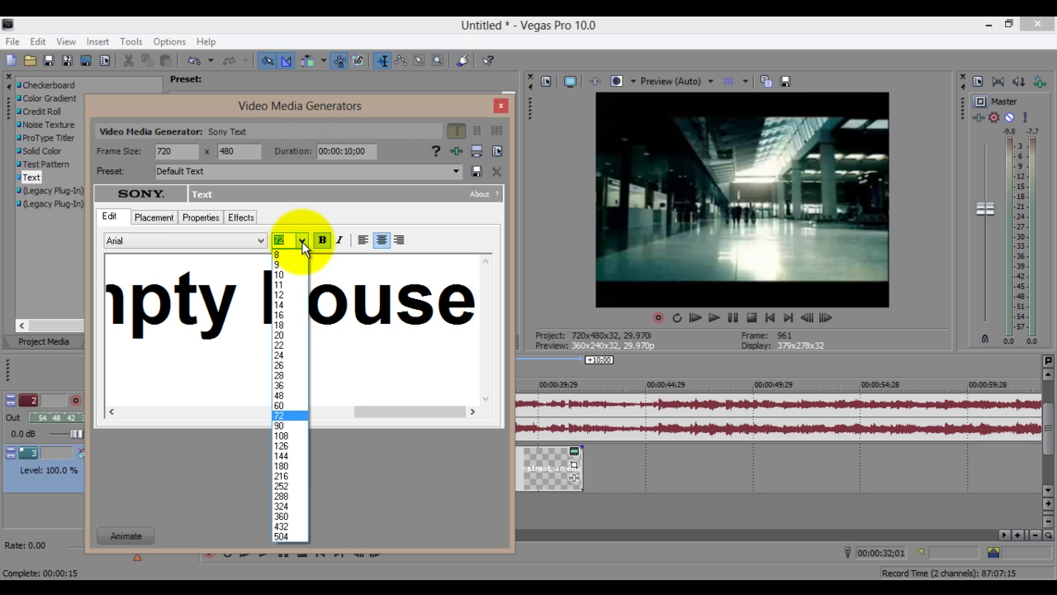
pyautogui.click(280, 324)
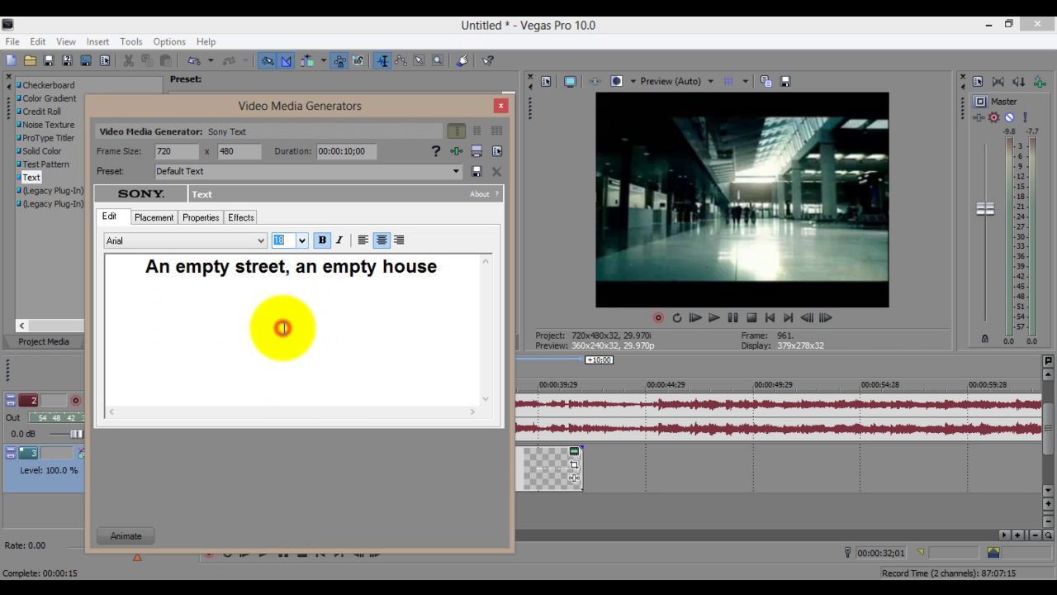
pyautogui.click(261, 240)
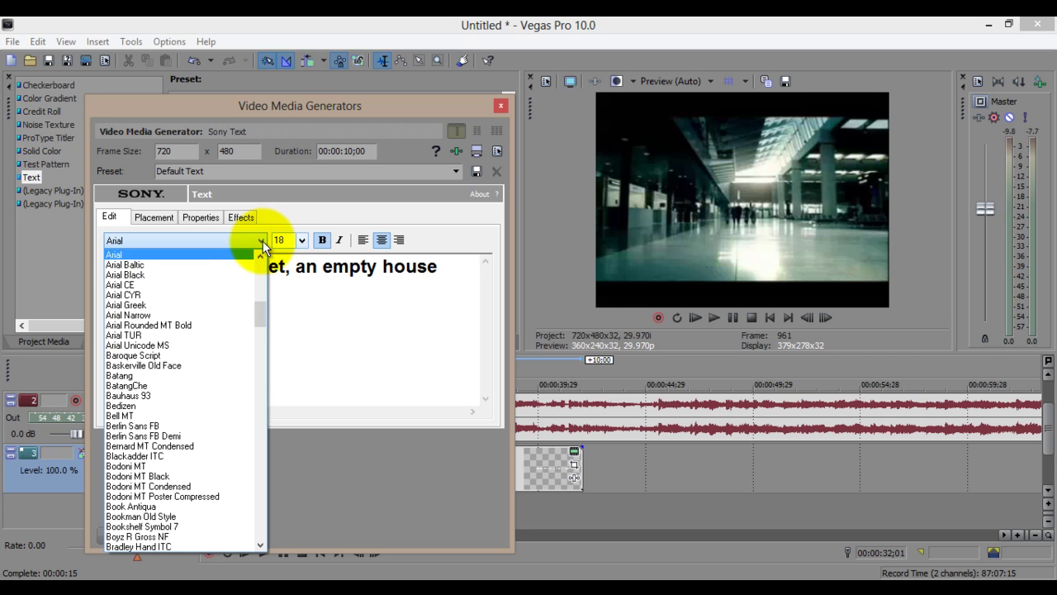
pyautogui.click(259, 243)
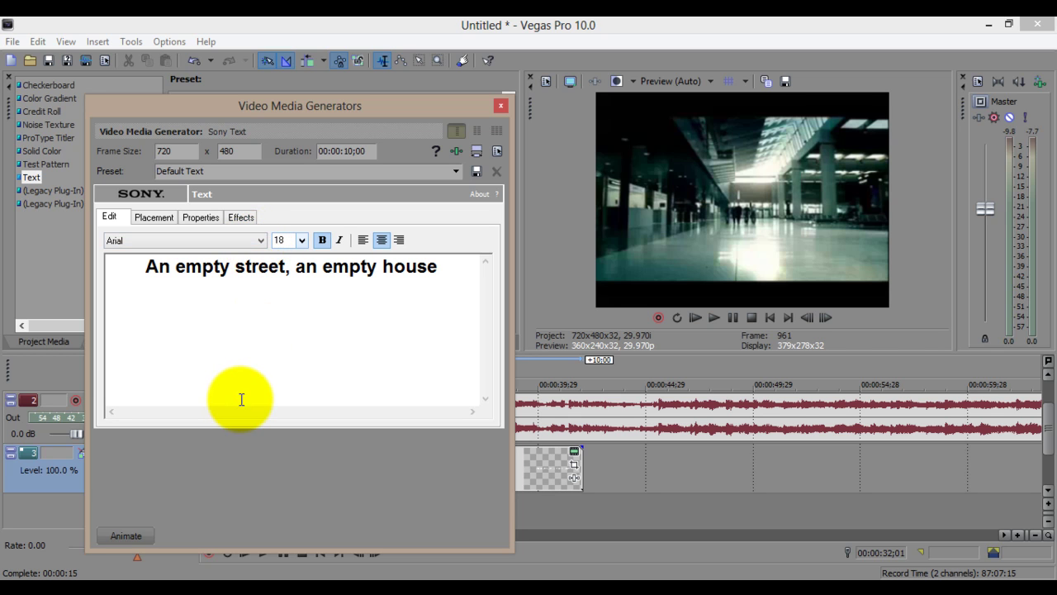
# Check the Placement, Properties and Effects tabs, then move the generator window right to reveal the timeline
pyautogui.click(150, 217)
pyautogui.click(211, 221)
pyautogui.click(243, 219)
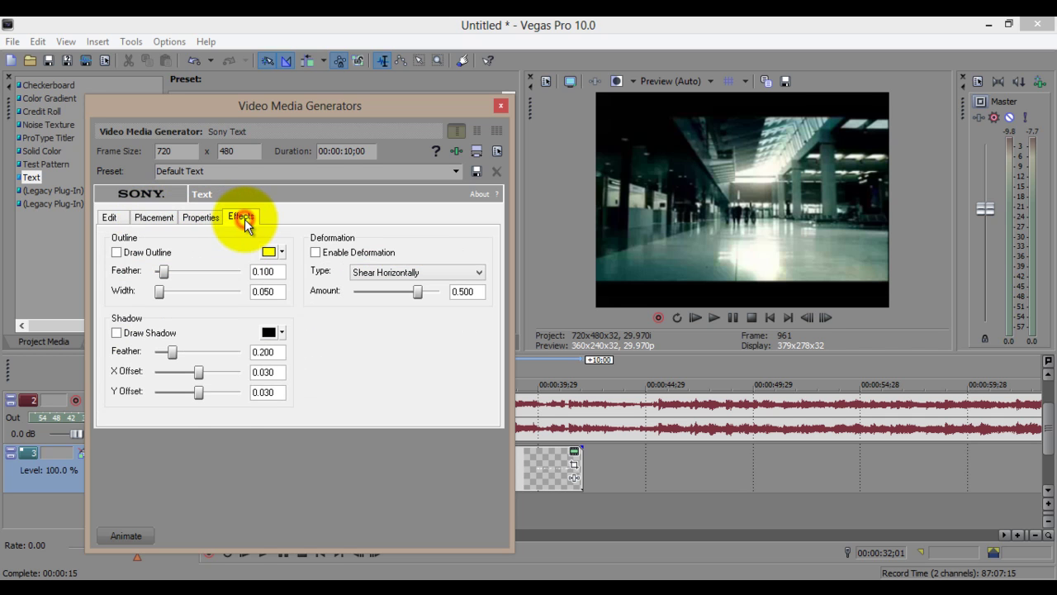
pyautogui.click(145, 220)
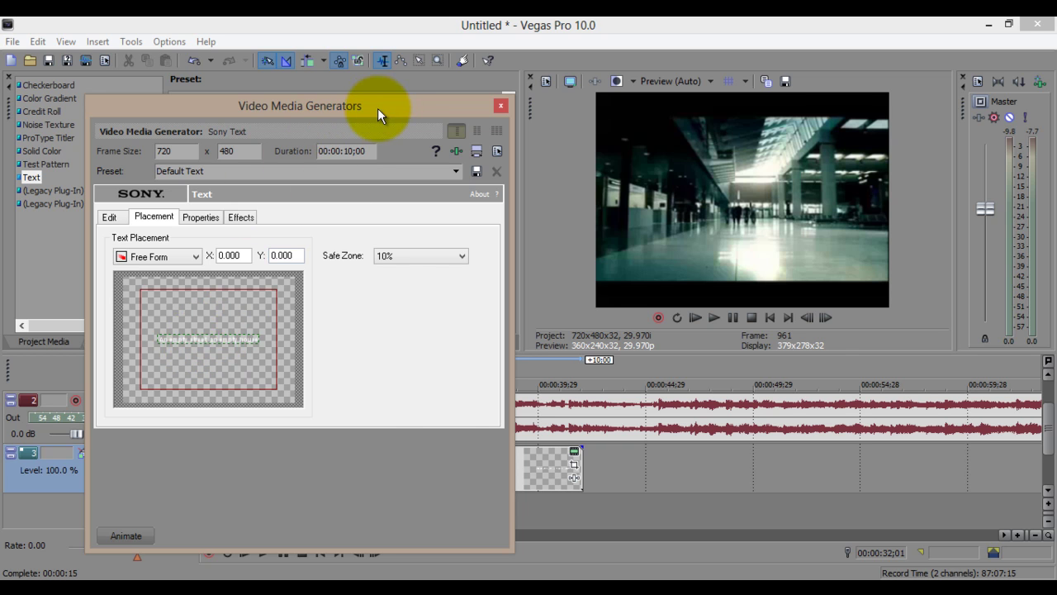
pyautogui.moveTo(377, 108); pyautogui.dragTo(931, 127)
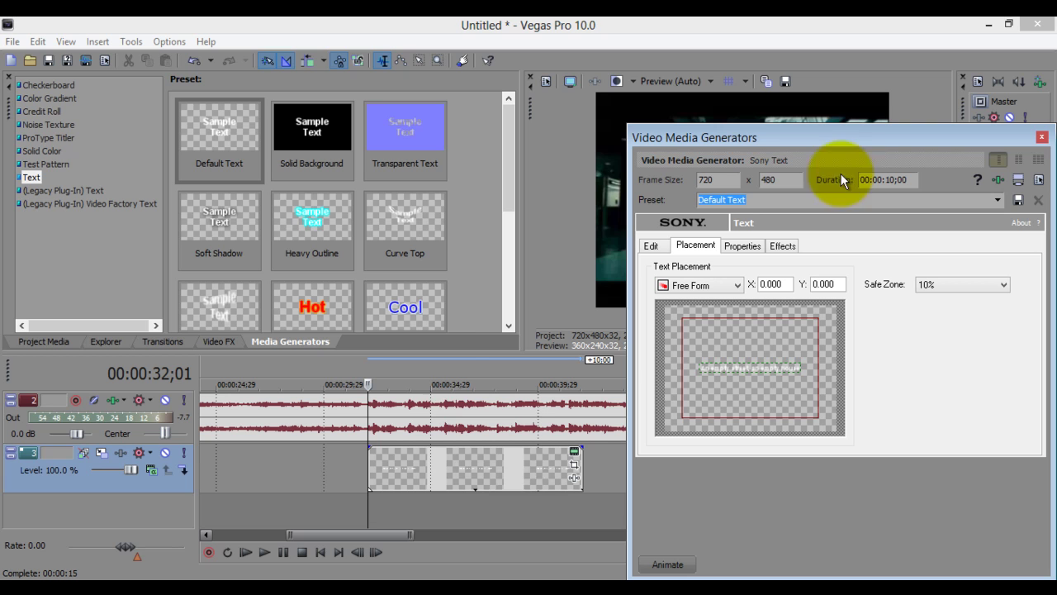
pyautogui.click(81, 480)
# Reorder the tracks so the lyric text track is on top, above the video and audio
pyautogui.moveTo(84, 400); pyautogui.dragTo(105, 458)
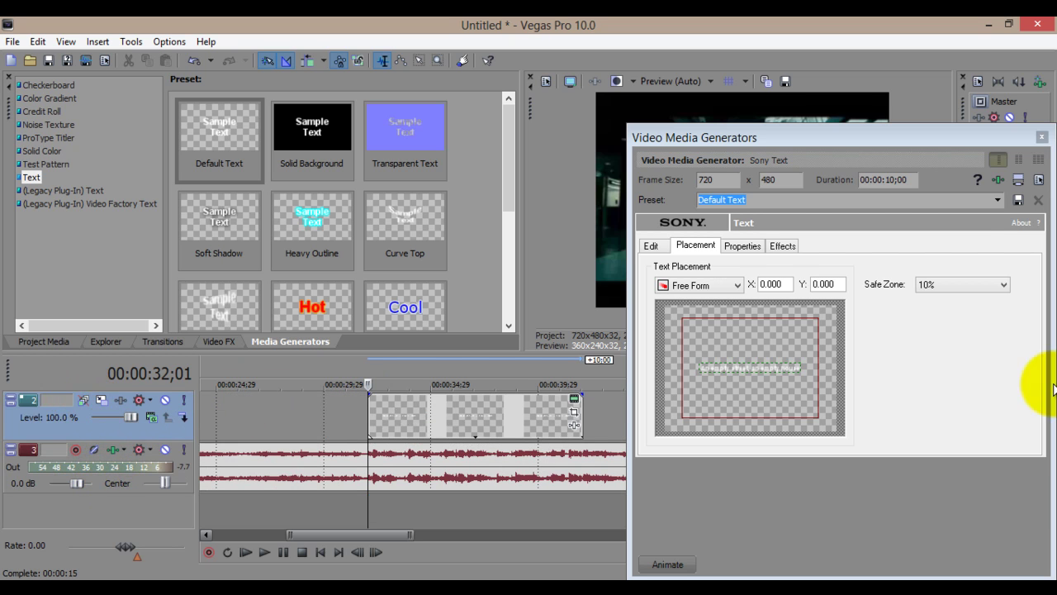
pyautogui.moveTo(930, 140); pyautogui.dragTo(713, 139)
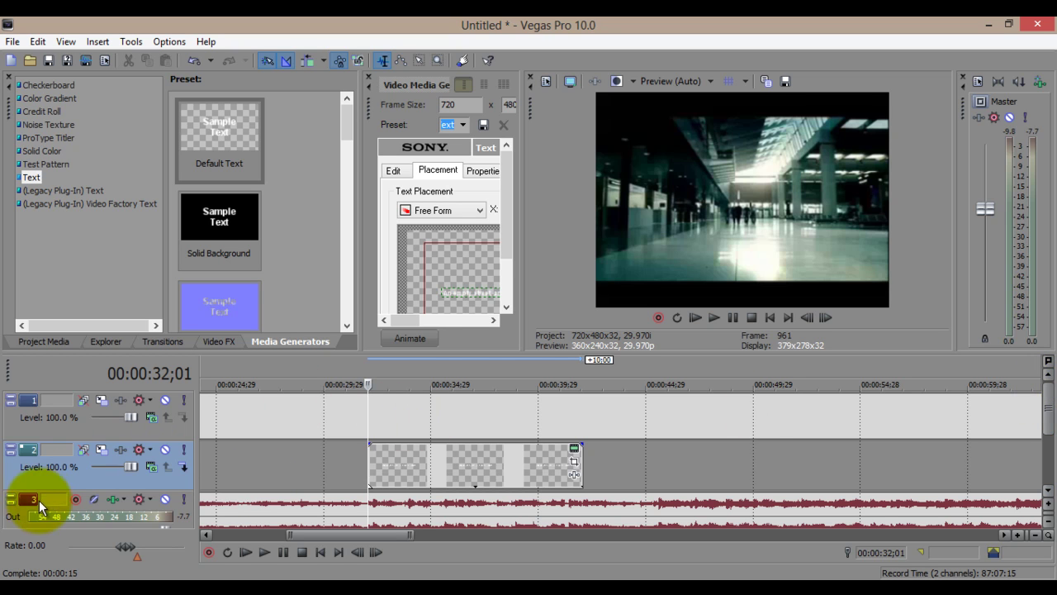
pyautogui.moveTo(80, 484); pyautogui.dragTo(82, 401)
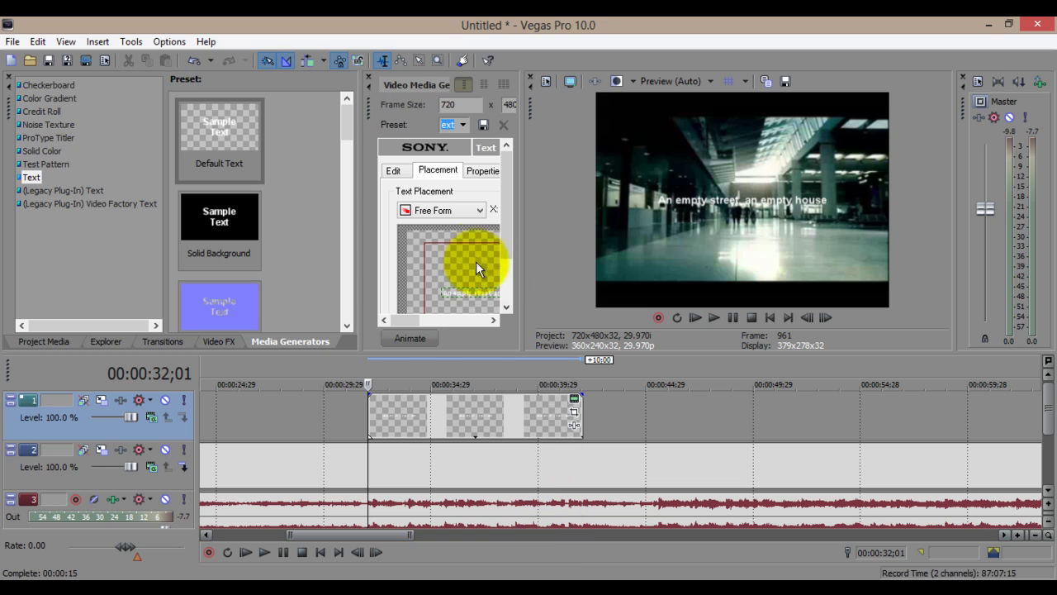
pyautogui.doubleClick(371, 110)
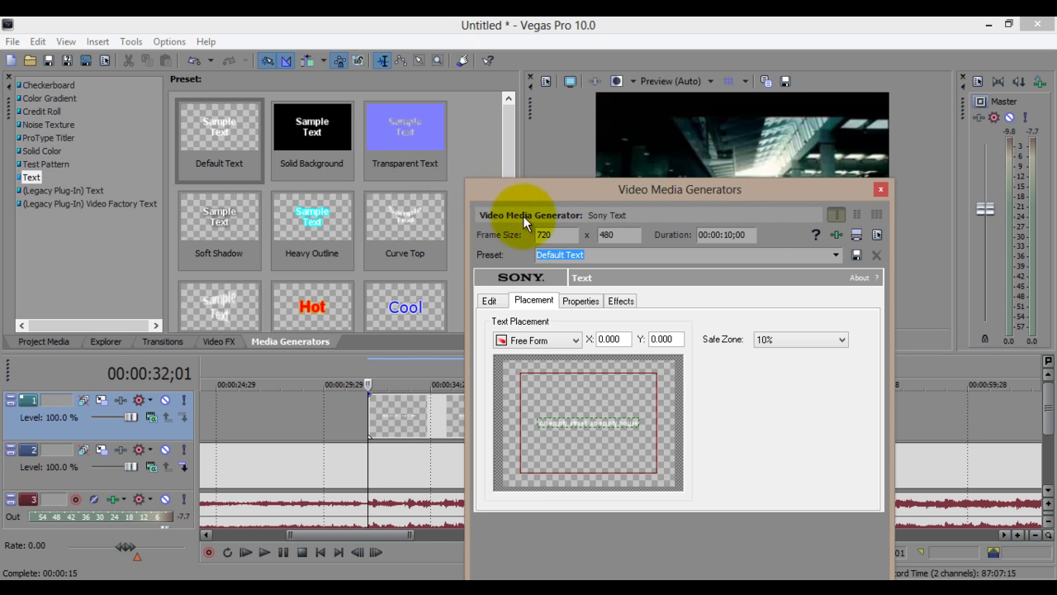
pyautogui.moveTo(760, 192); pyautogui.dragTo(975, 130)
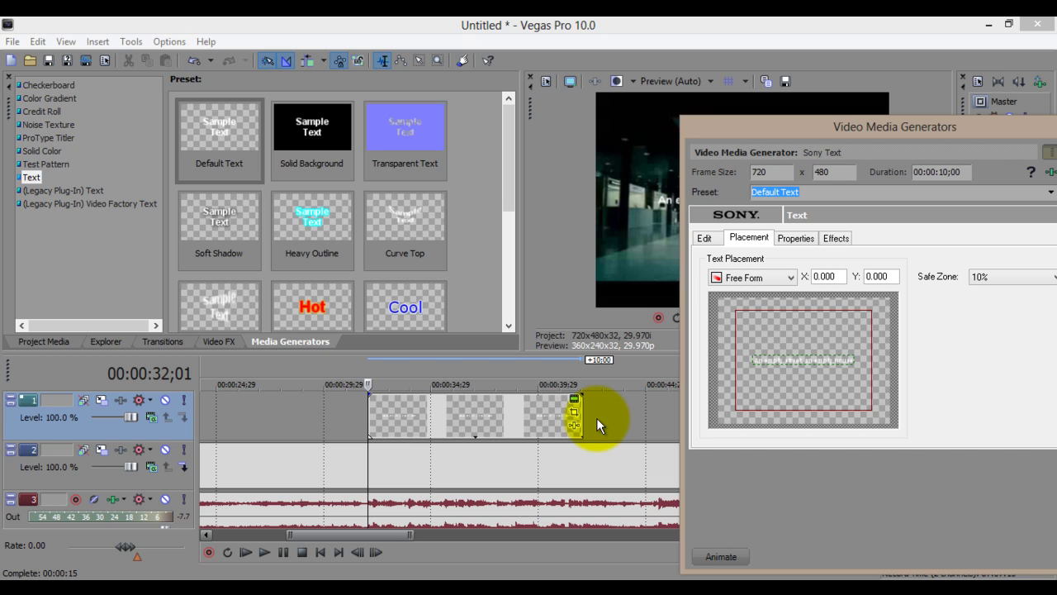
# Float the generator window and drag the lyric to the frame's bottom (X -0.027, Y 0.658)
pyautogui.doubleClick(461, 114)
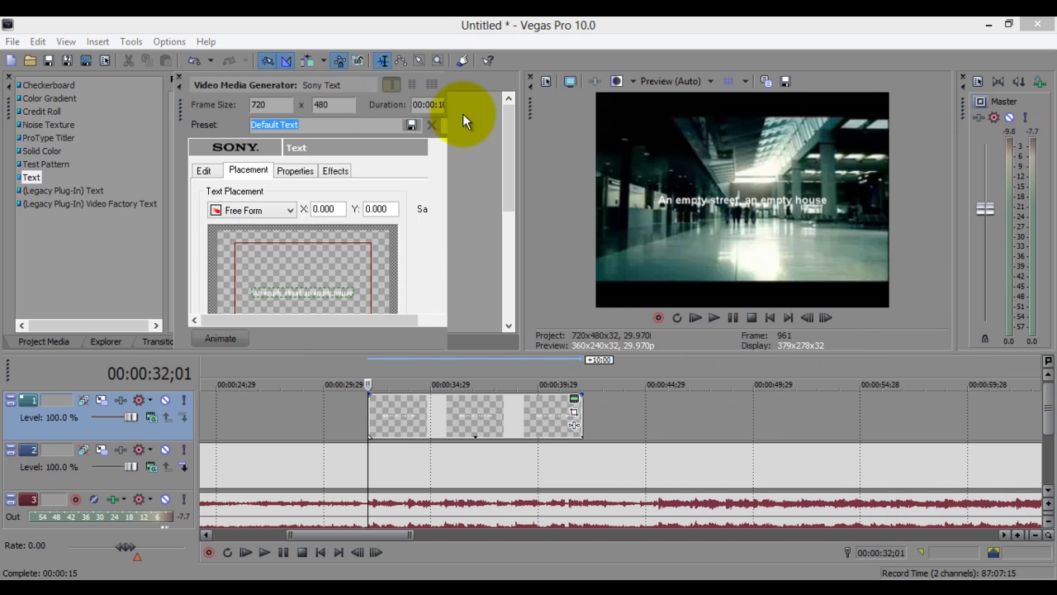
pyautogui.moveTo(467, 119); pyautogui.dragTo(418, 143)
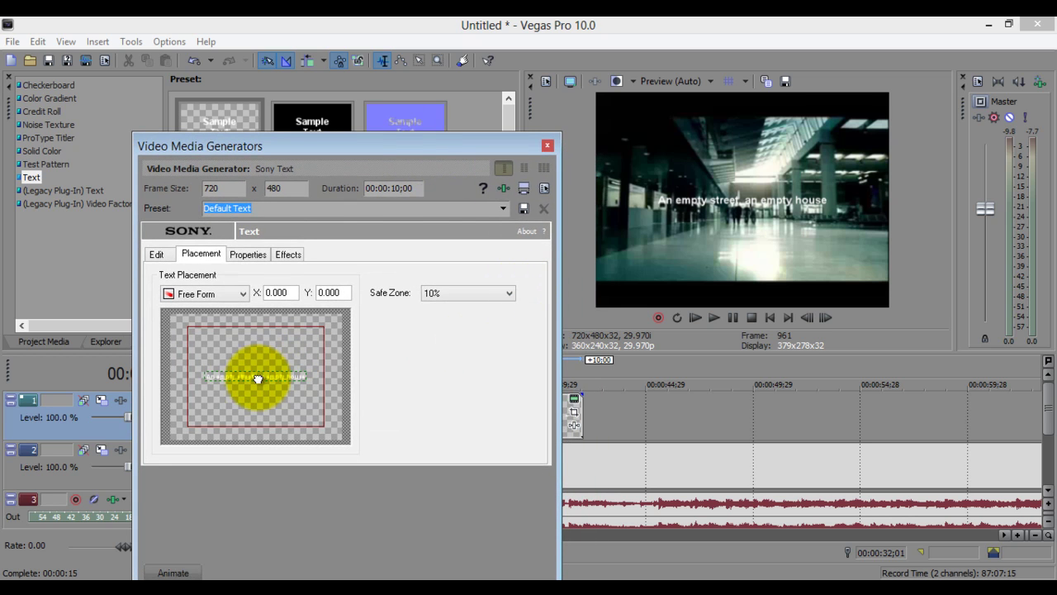
pyautogui.moveTo(258, 378); pyautogui.dragTo(269, 421)
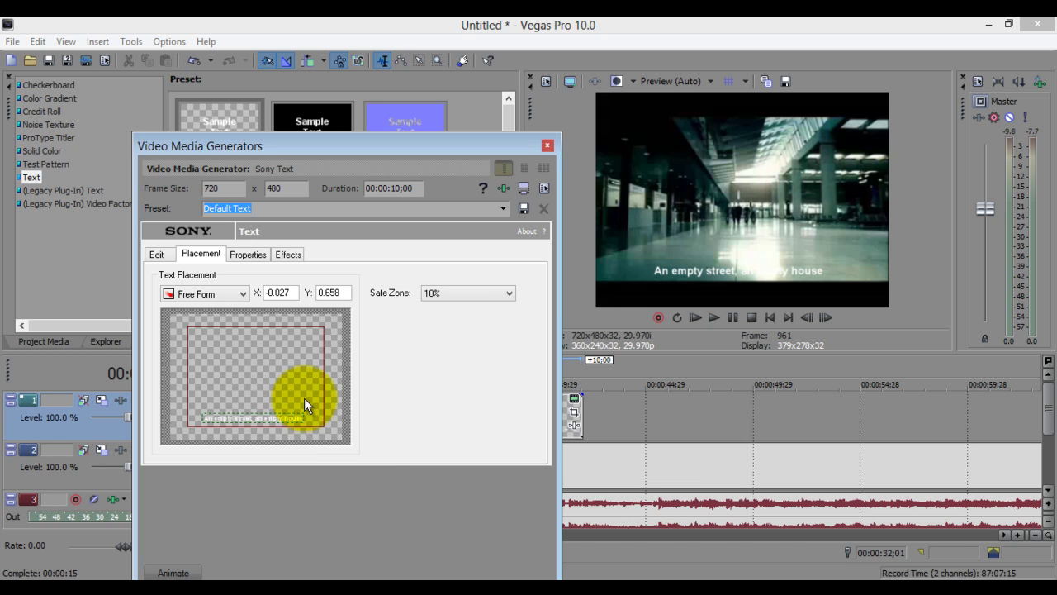
pyautogui.click(241, 258)
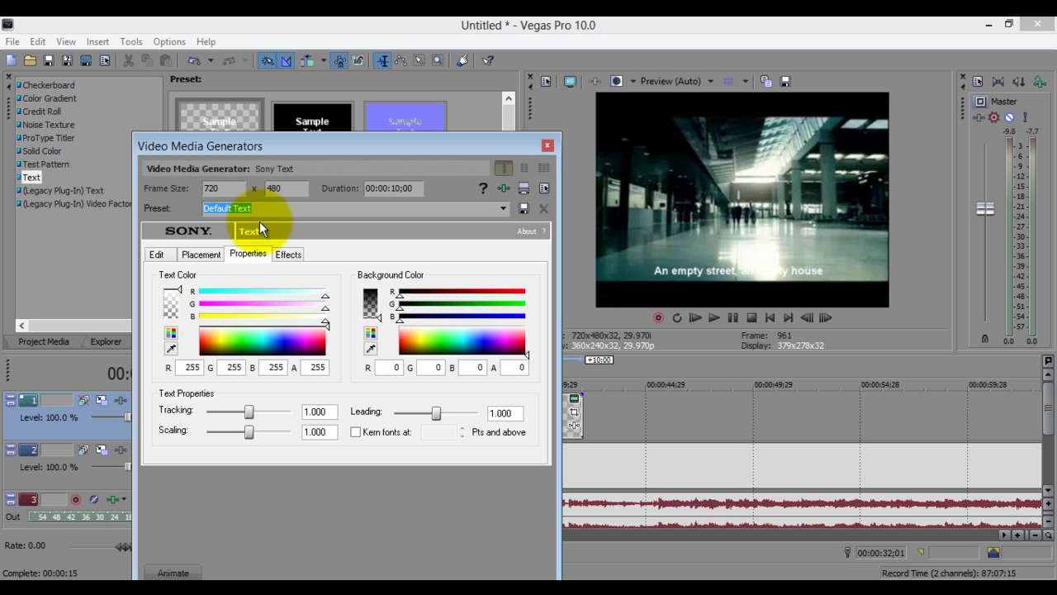
# Turn on a yellow Draw Outline with feather reduced to 0.008, plus Draw Shadow
pyautogui.click(297, 249)
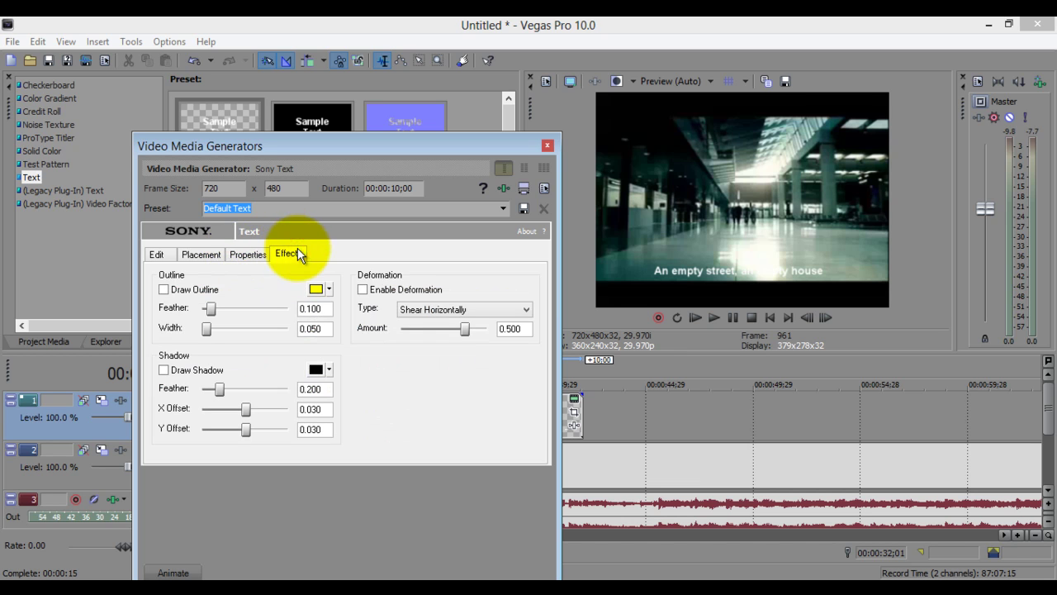
pyautogui.click(164, 289)
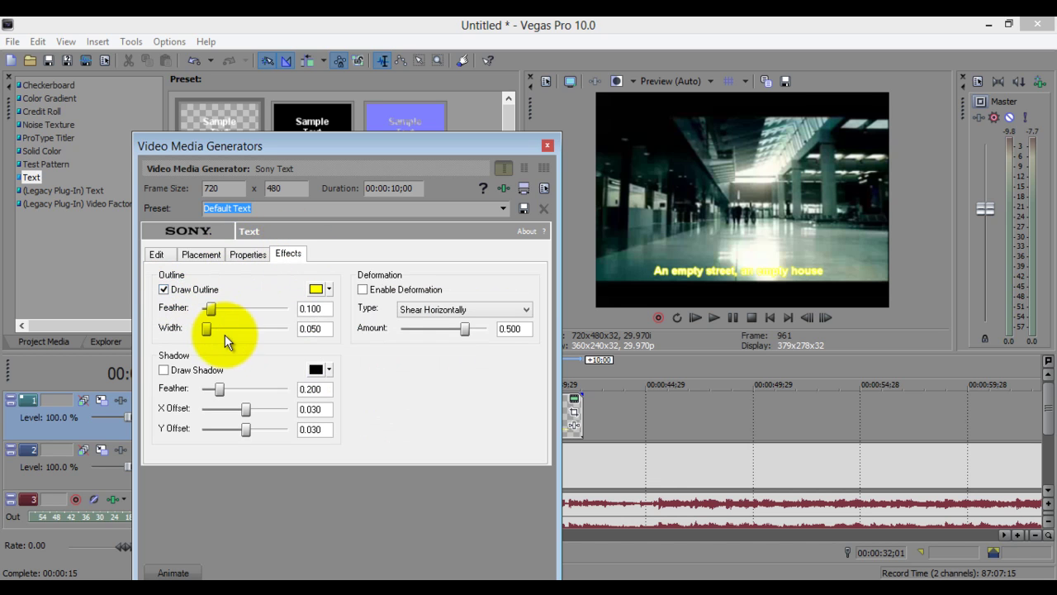
pyautogui.moveTo(209, 304); pyautogui.dragTo(201, 330)
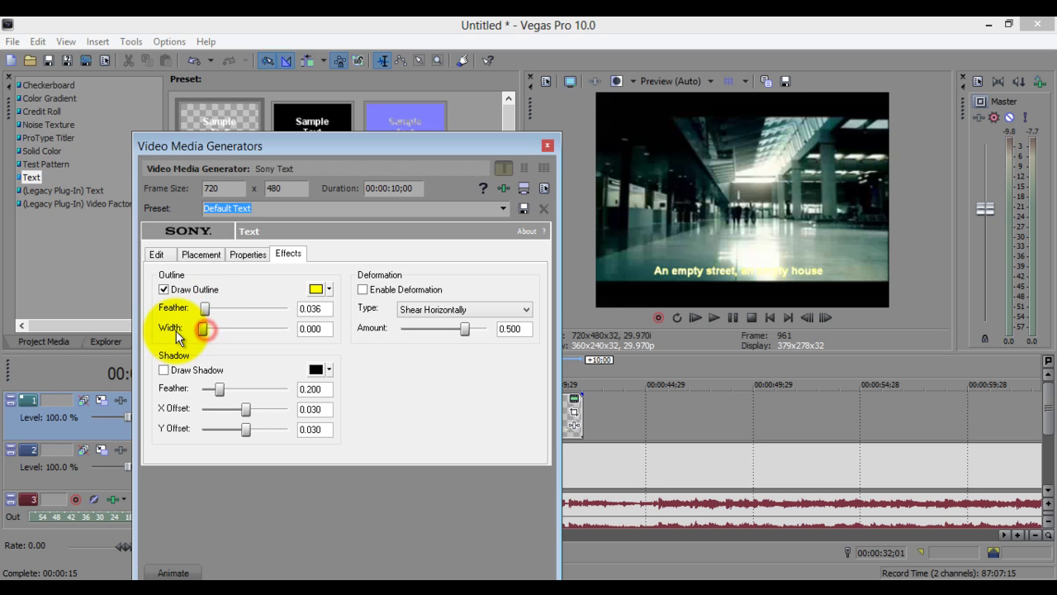
pyautogui.doubleClick(299, 308)
pyautogui.write('0')
pyautogui.press('Return')
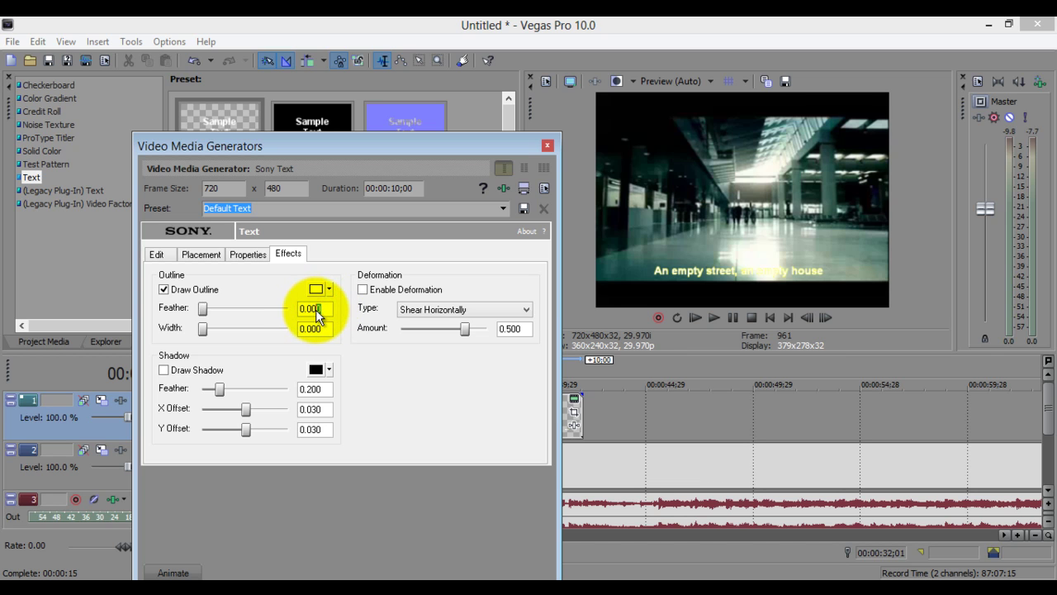
pyautogui.click(164, 371)
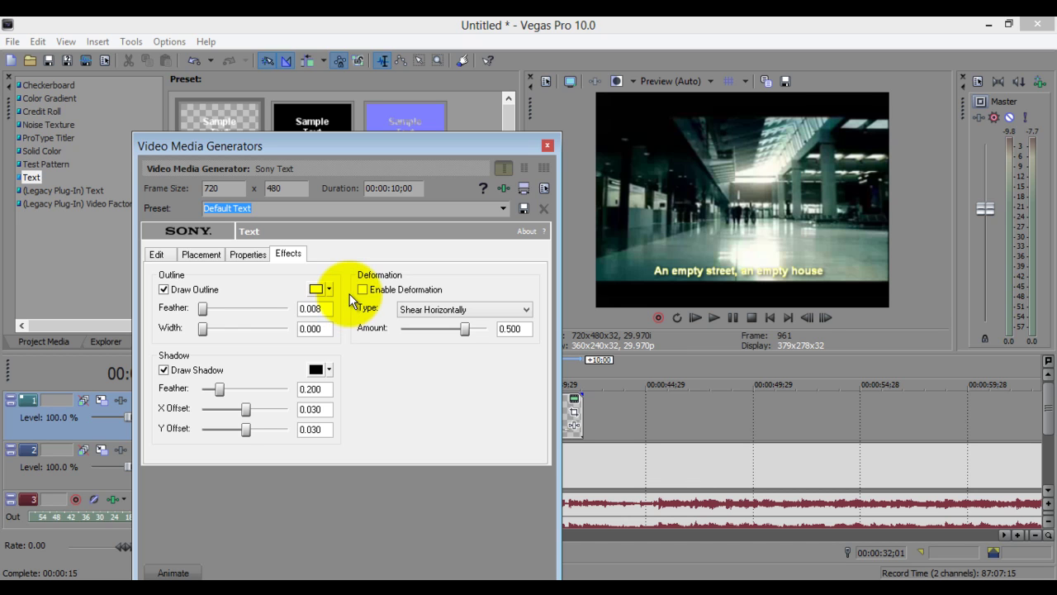
# Close the generator, locate 00:00:34;29 by playback, and trim the first lyric event to end there
pyautogui.click(548, 145)
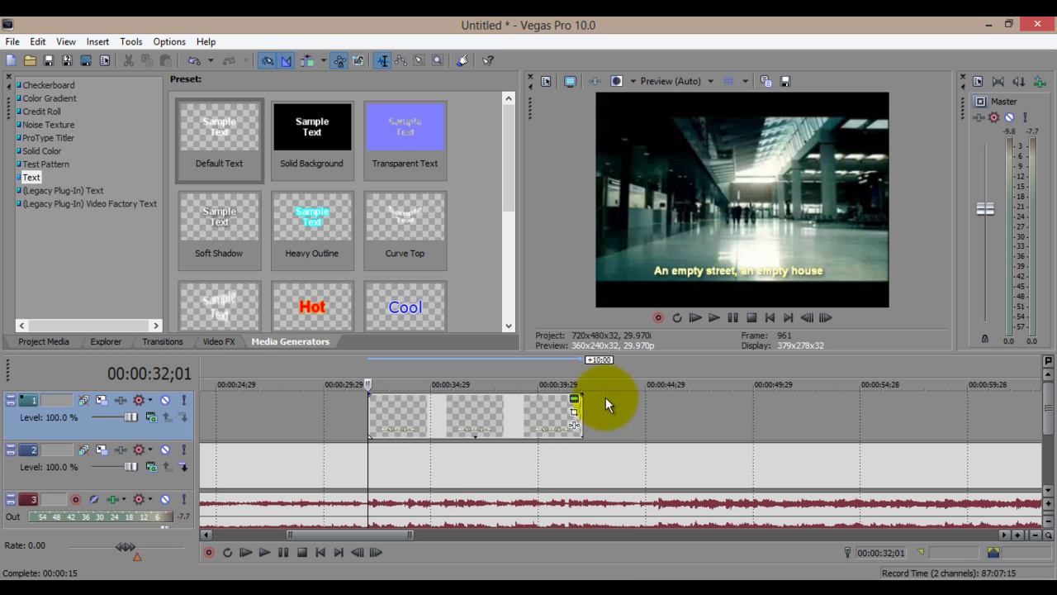
pyautogui.click(711, 320)
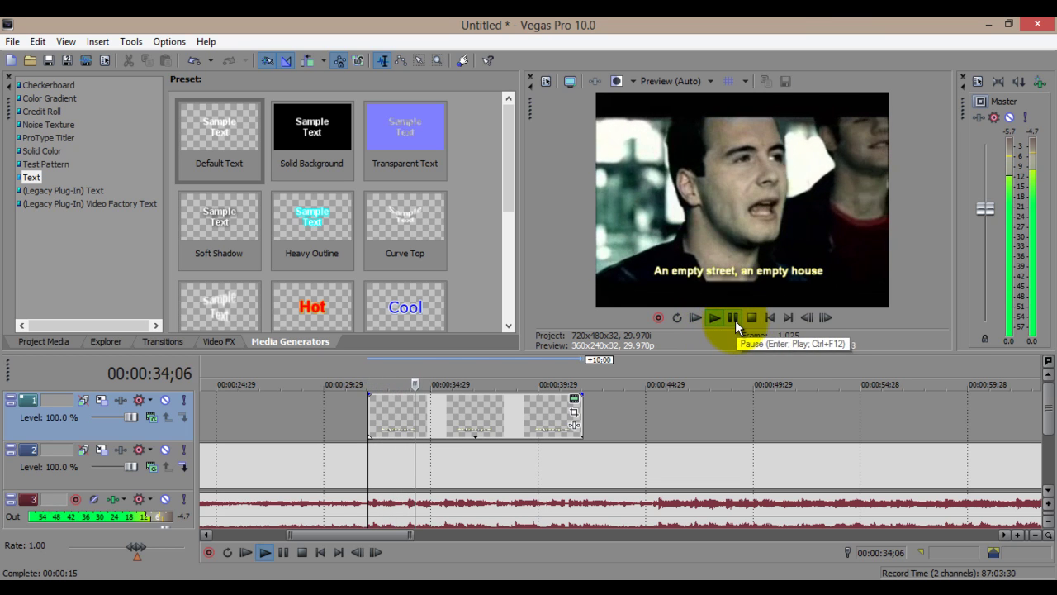
pyautogui.click(734, 321)
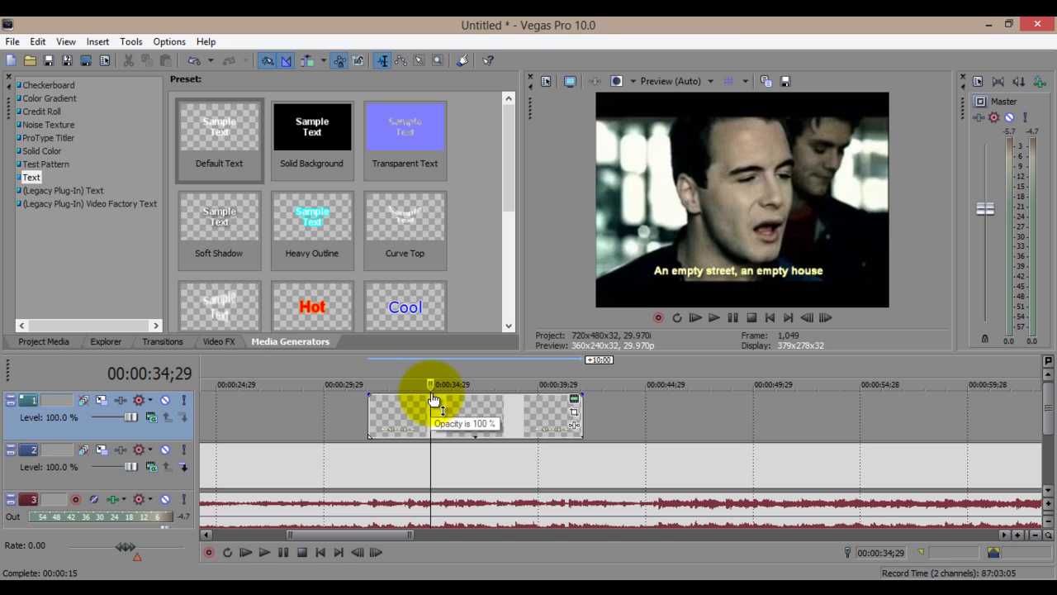
pyautogui.click(581, 411)
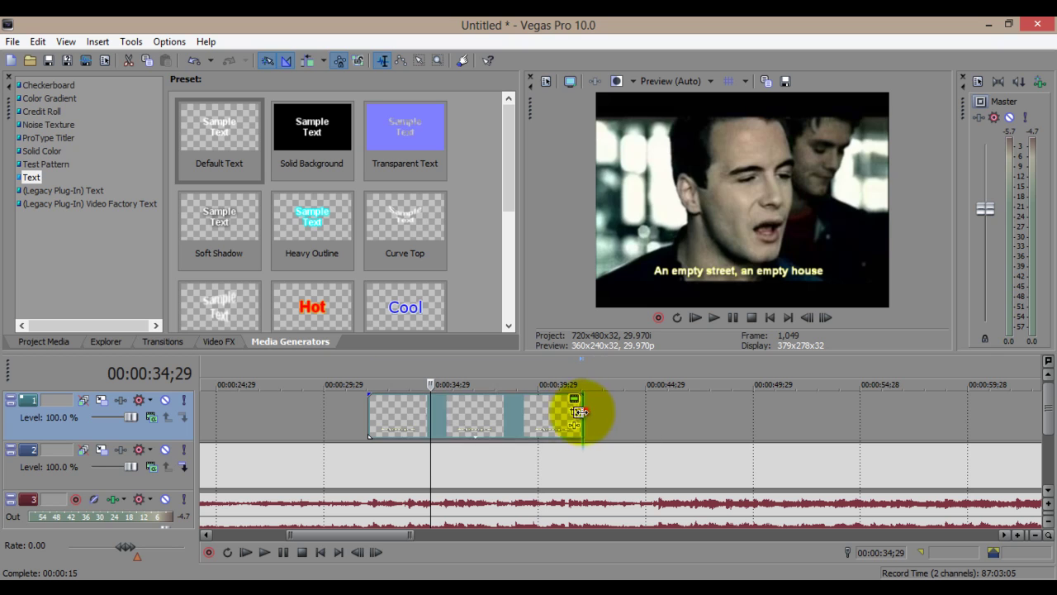
pyautogui.moveTo(581, 412); pyautogui.dragTo(431, 408)
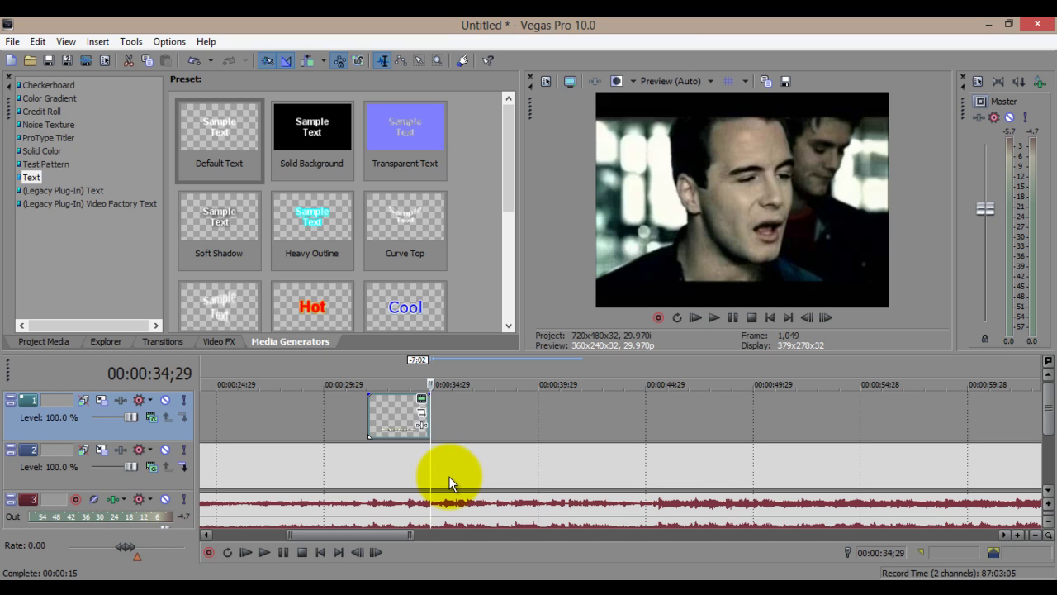
# Paste a new copy of the lyric event at 00:00:34;29, right after the first
pyautogui.click(393, 415)
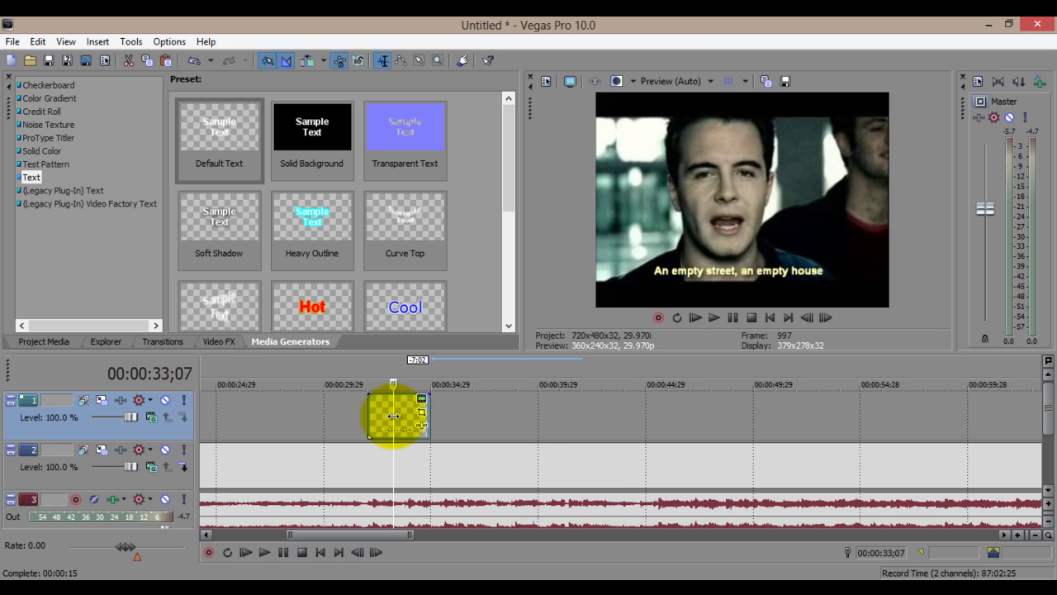
pyautogui.click(432, 376)
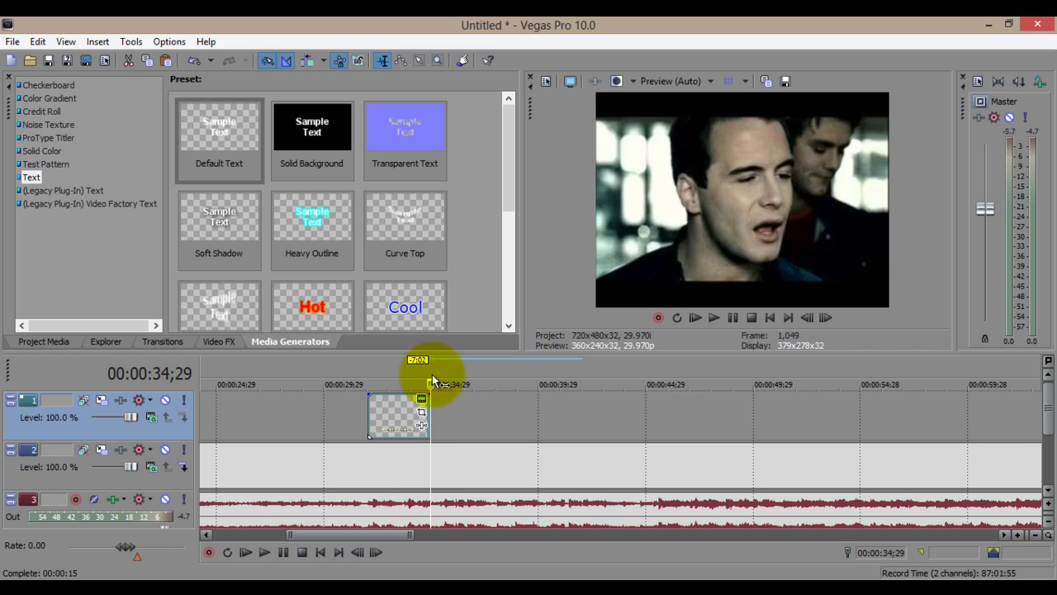
pyautogui.hotkey('ctrl', 'v')
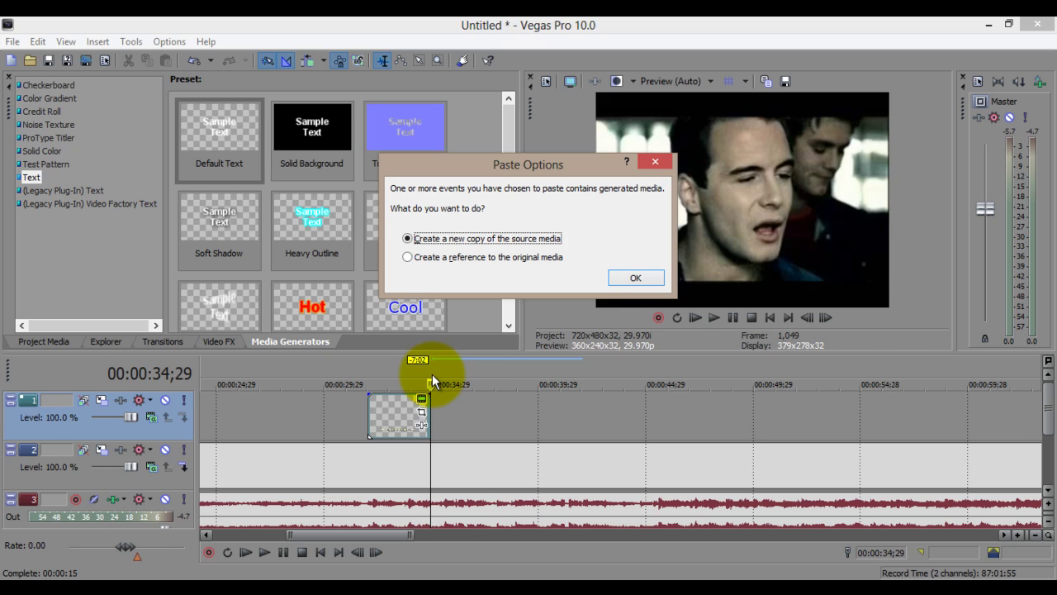
pyautogui.press('Return')
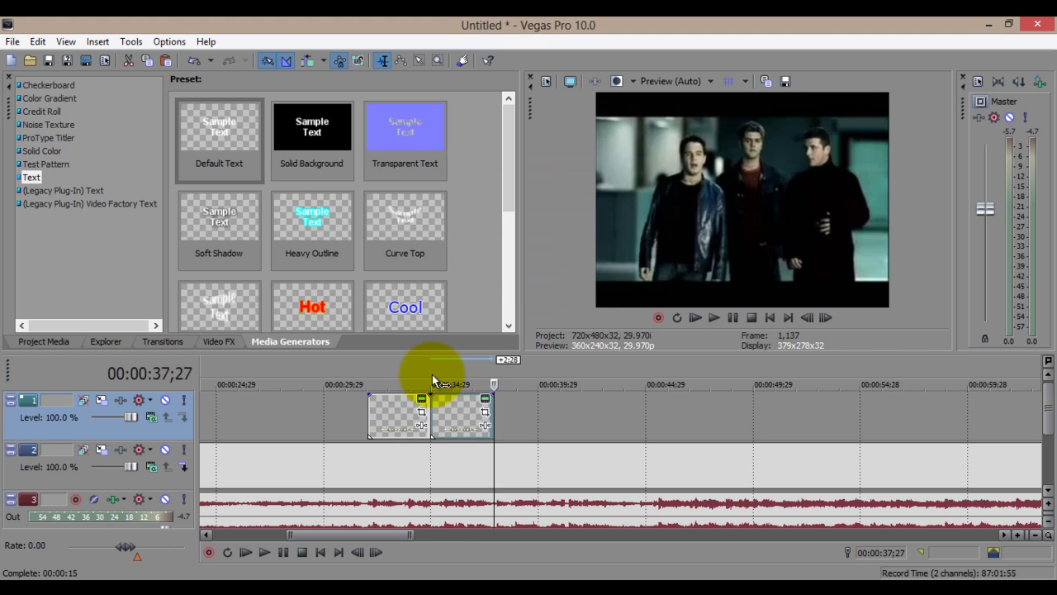
# Replace the second text event's lyric with 'A hole inside my heart'
pyautogui.click(486, 400)
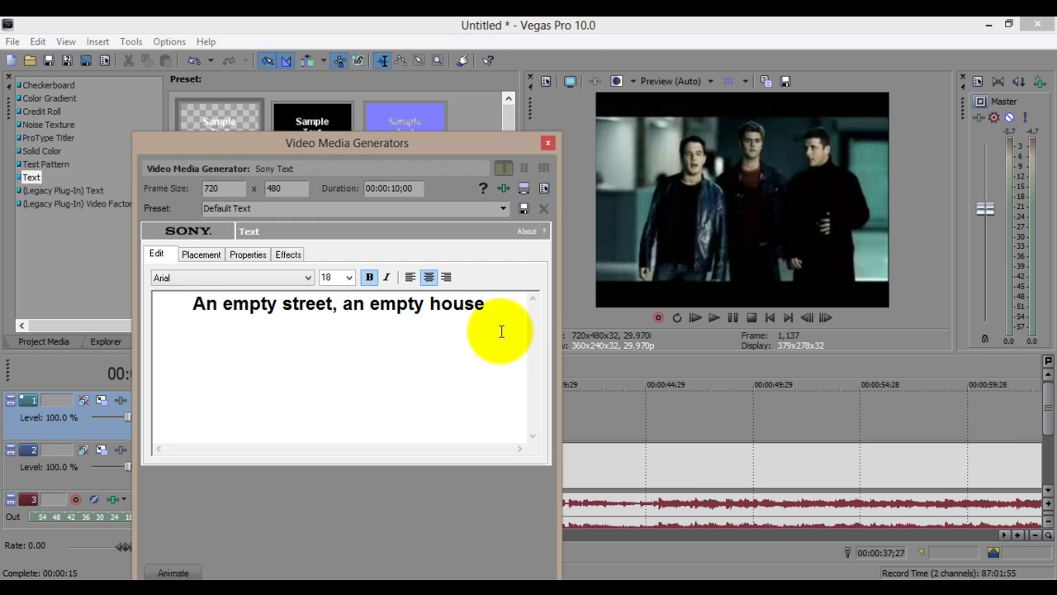
pyautogui.moveTo(492, 306); pyautogui.dragTo(176, 305)
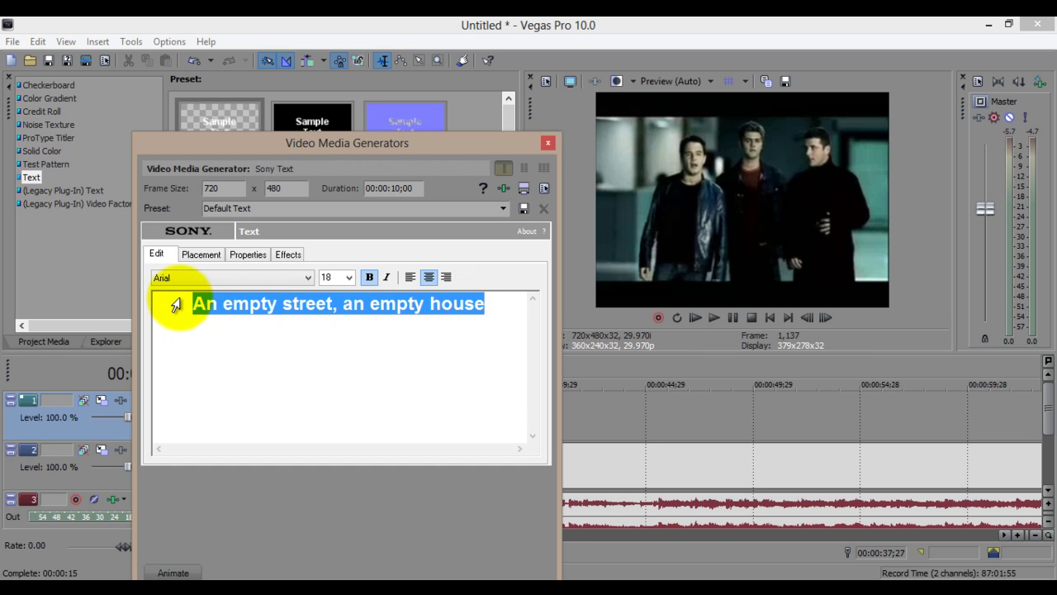
pyautogui.write('a')
pyautogui.press('BackSpace')
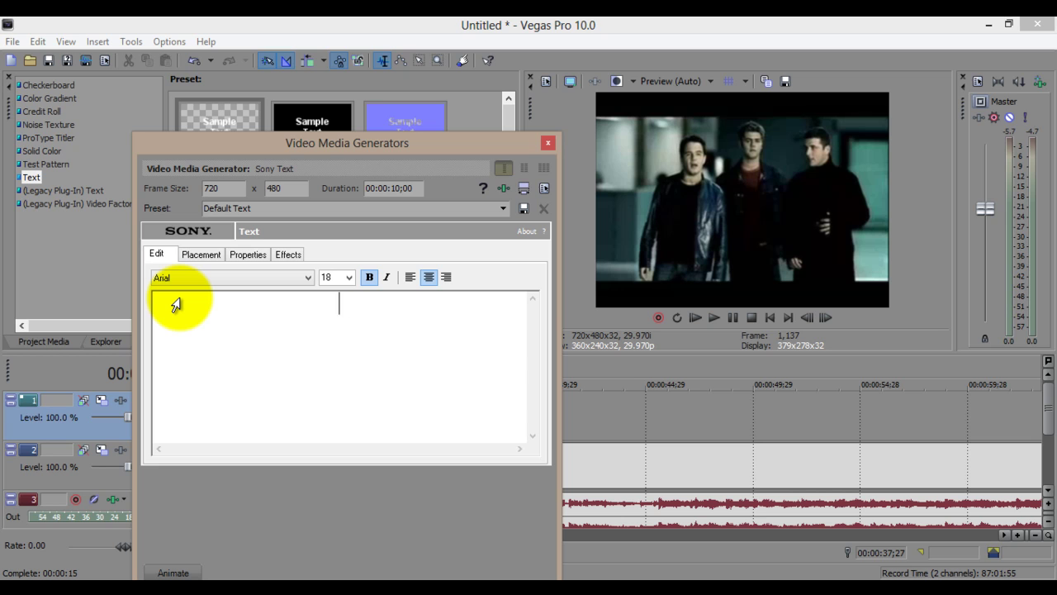
pyautogui.write('A hole inside my heart')
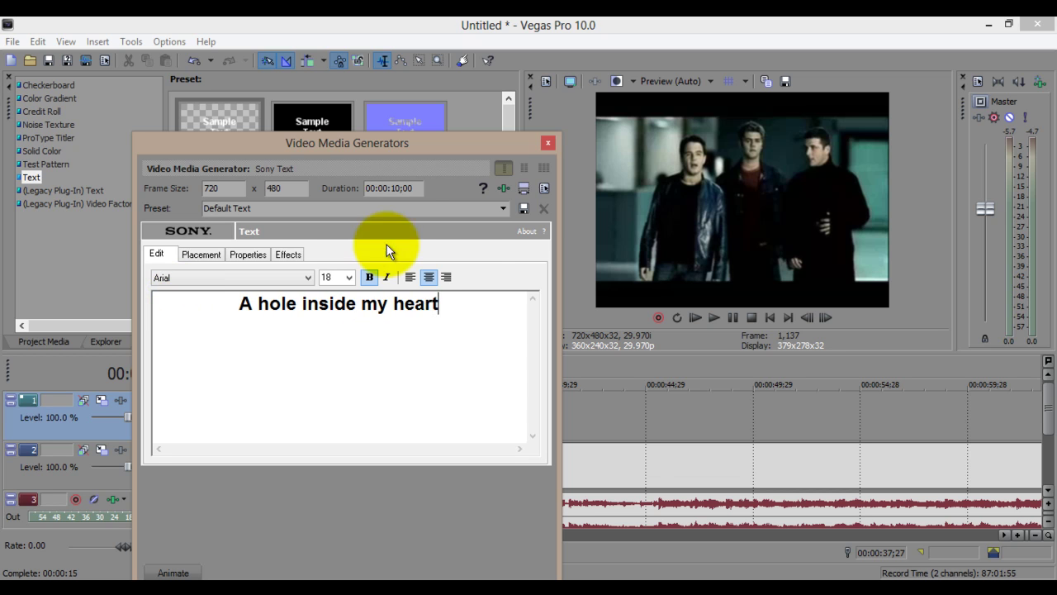
pyautogui.click(547, 144)
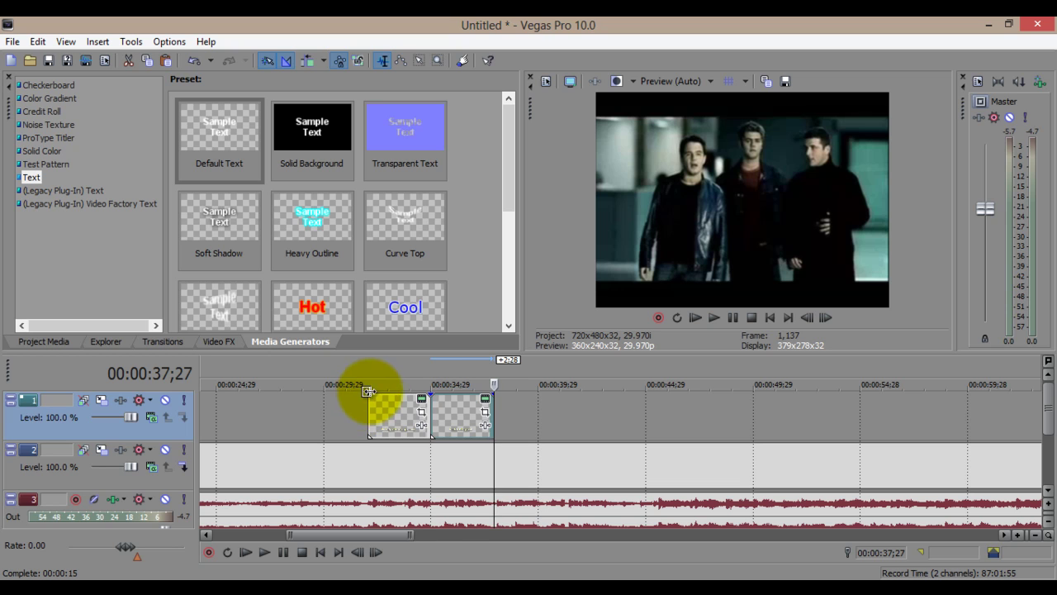
# Add fades to both lyric text events, with the second fading out over 00:00:00;12
pyautogui.click(426, 399)
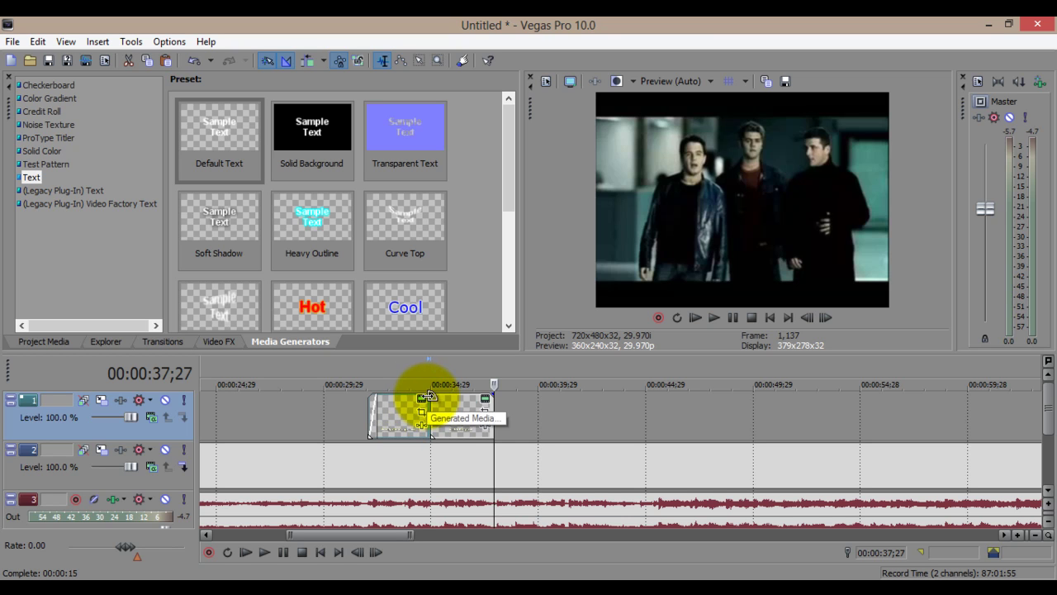
pyautogui.moveTo(429, 395); pyautogui.dragTo(423, 391)
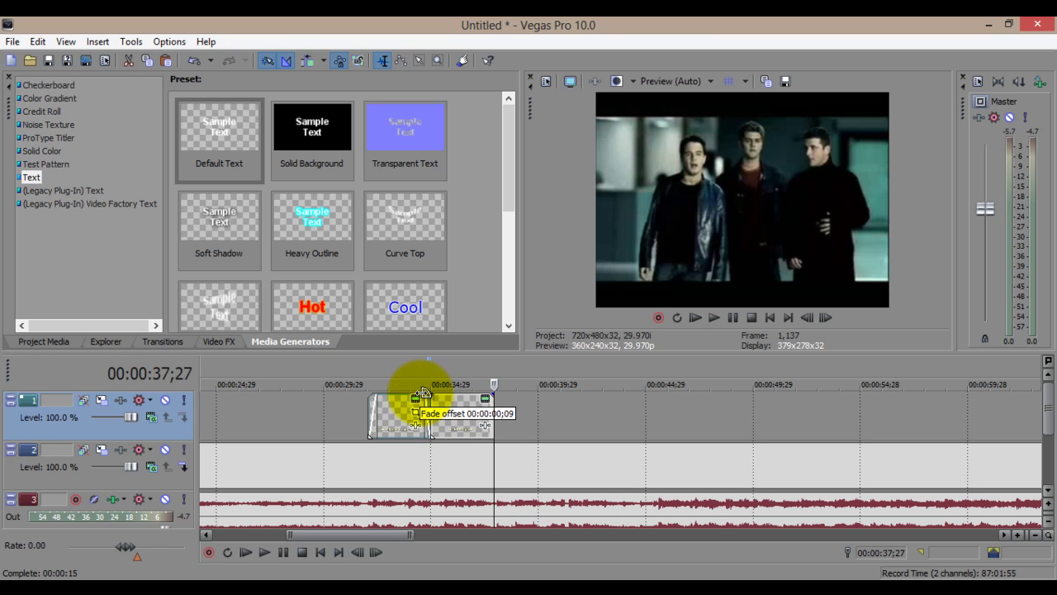
pyautogui.moveTo(423, 391)
pyautogui.mouseDown()
pyautogui.moveTo(380, 404)
pyautogui.moveTo(435, 399)
pyautogui.mouseUp()
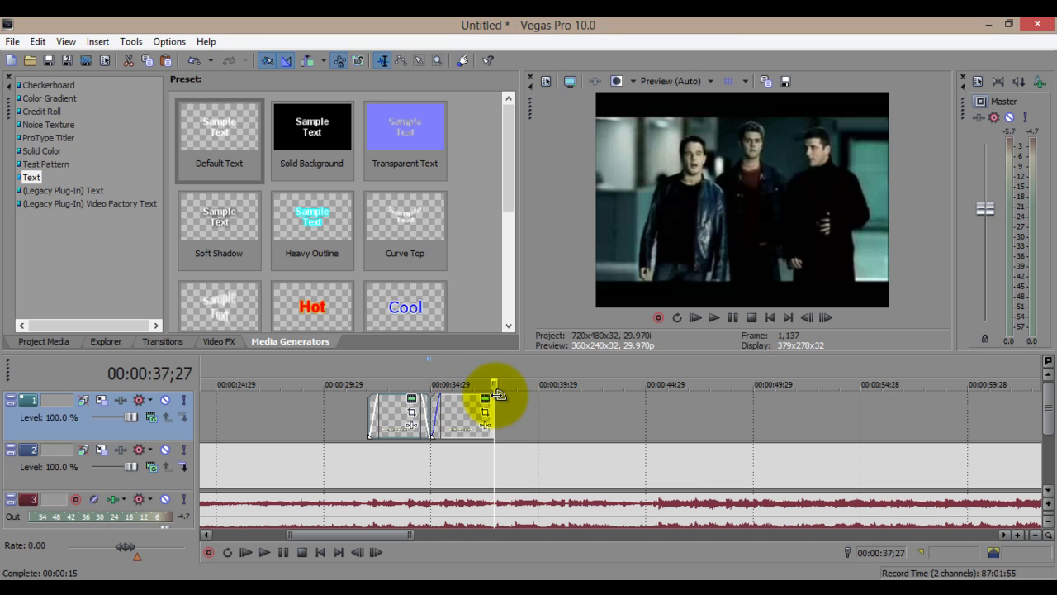
pyautogui.moveTo(498, 396); pyautogui.dragTo(486, 396)
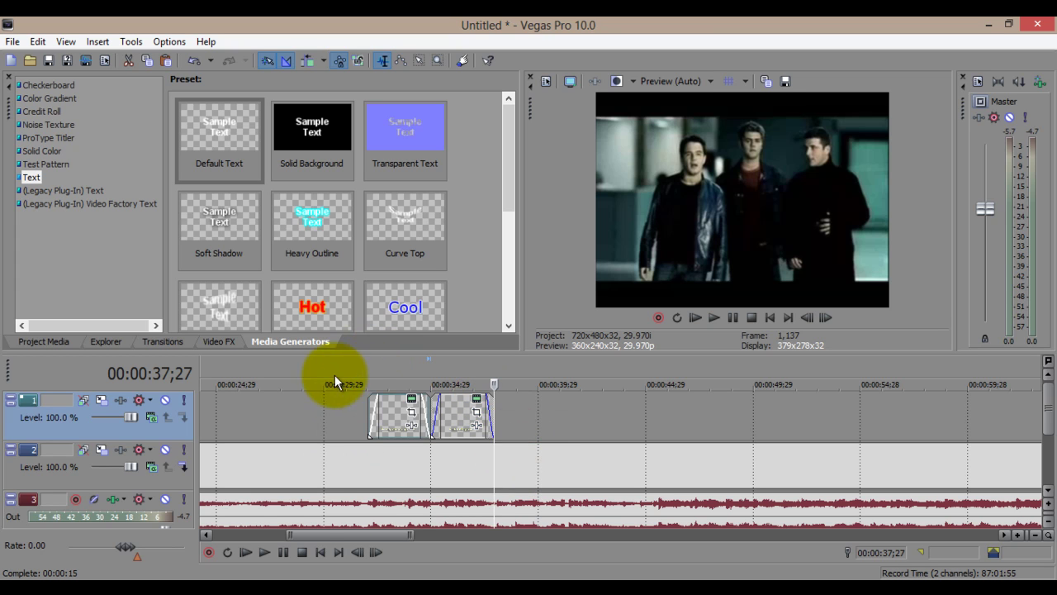
pyautogui.click(365, 369)
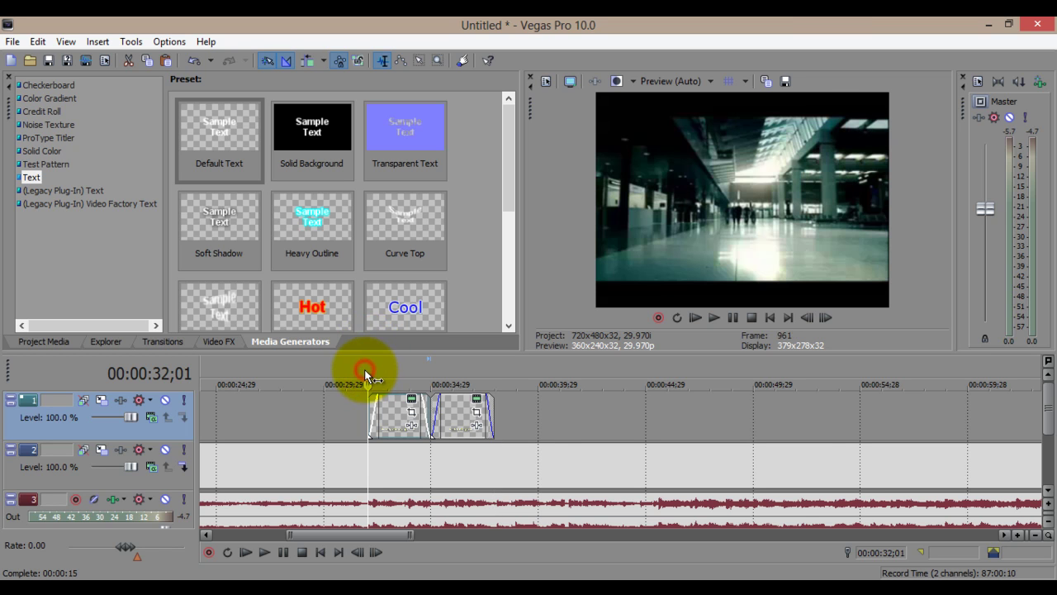
pyautogui.click(715, 319)
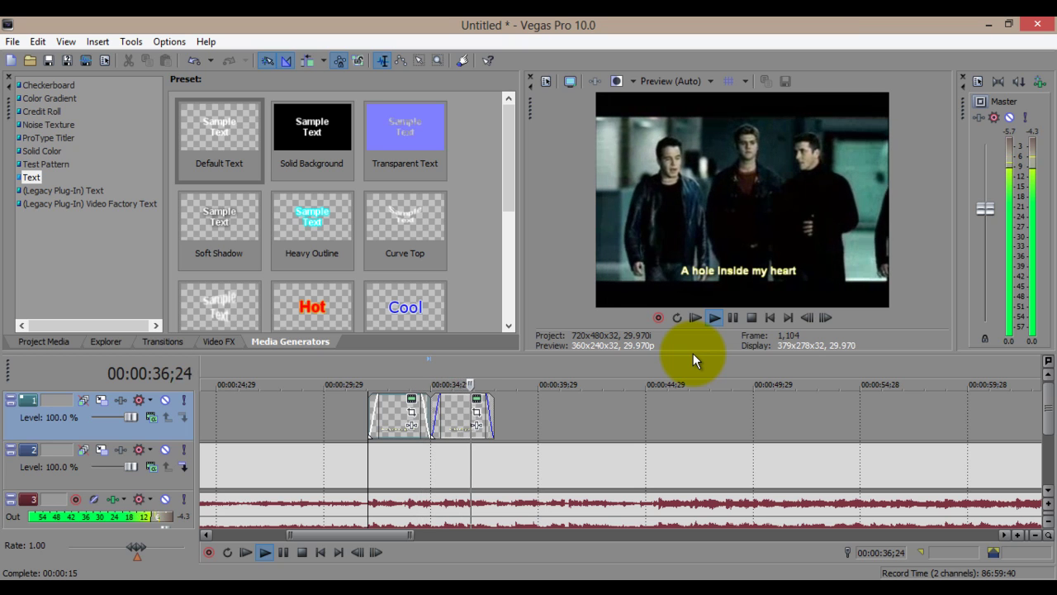
pyautogui.click(733, 318)
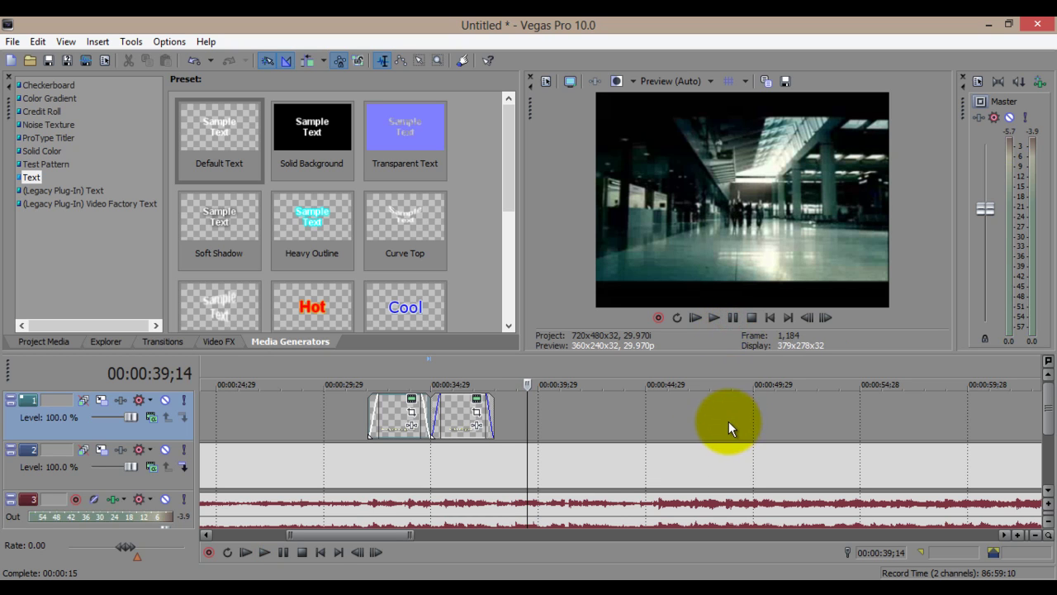
pyautogui.click(460, 422)
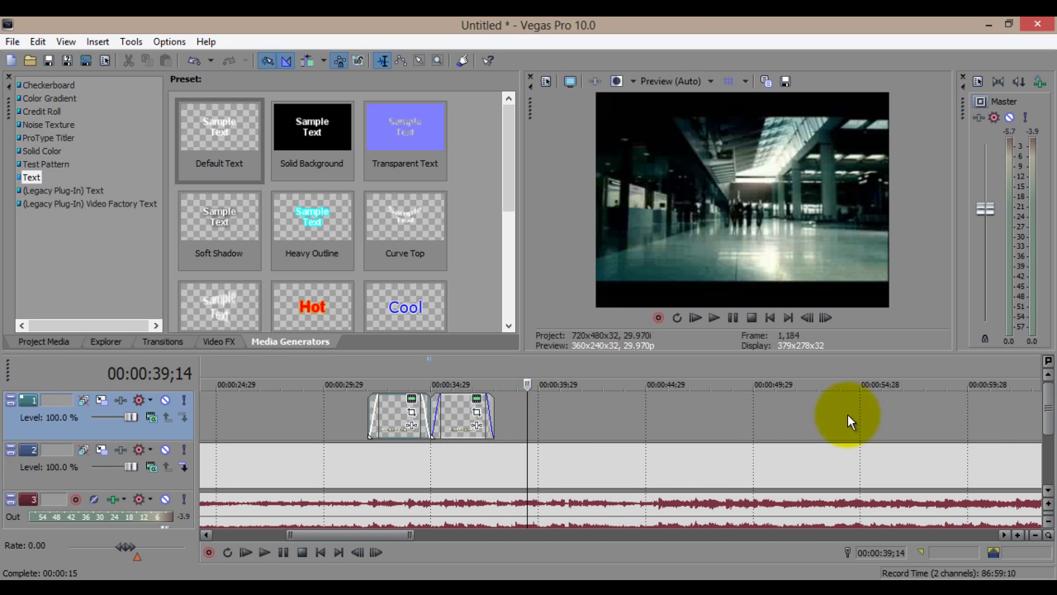